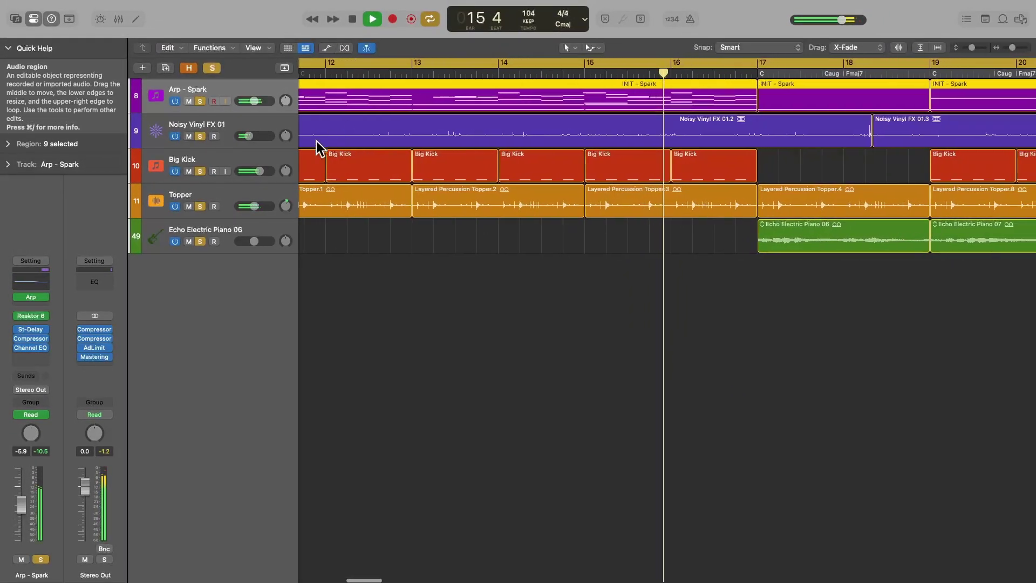
Open the Arpeggiator settings on the Arp - Spark track
left_click(33, 298)
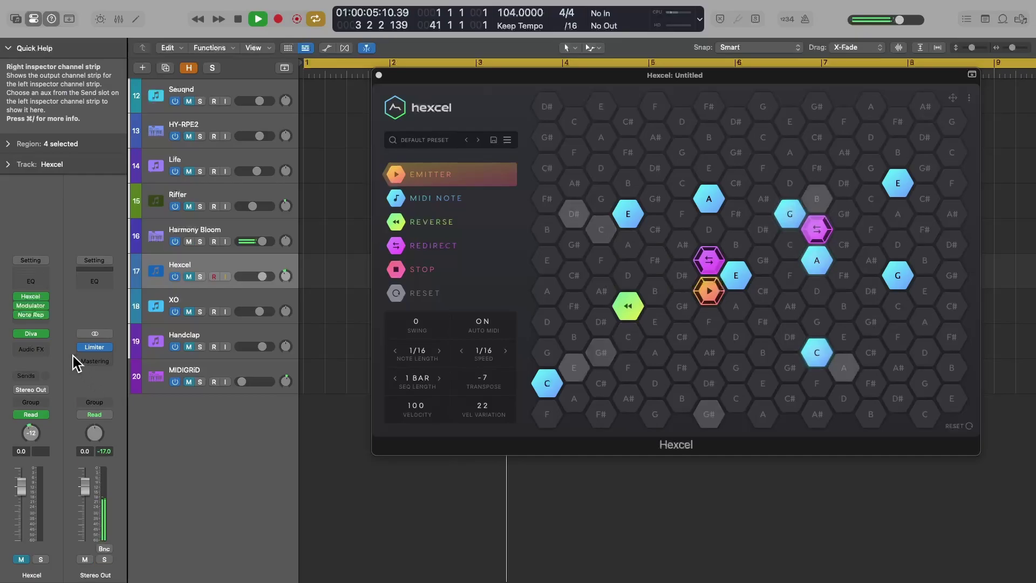
Check the Hexcel track's MIDI FX list, then open its Modulator and Note Repeater settings
left_click(51, 324)
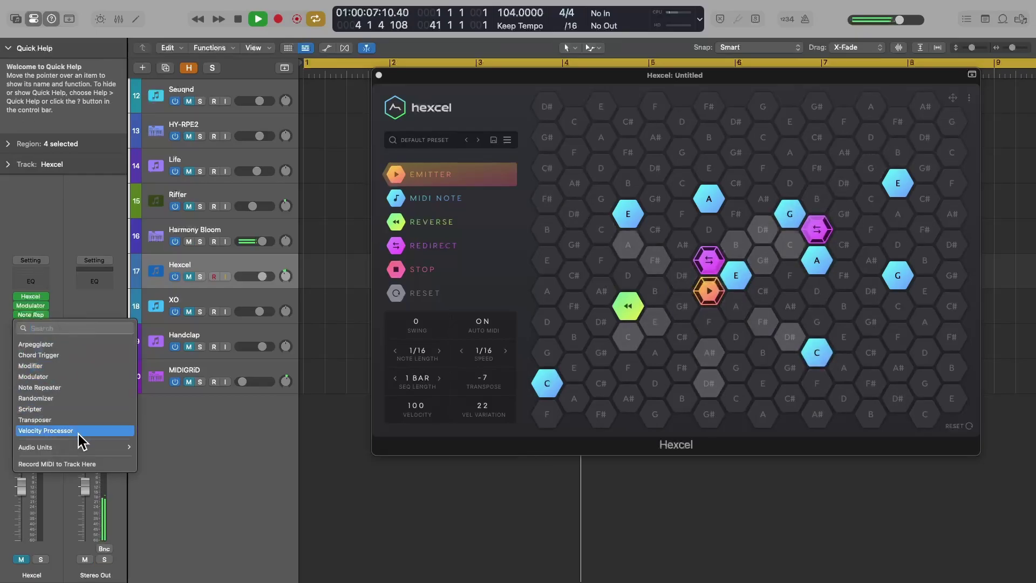
left_click(86, 286)
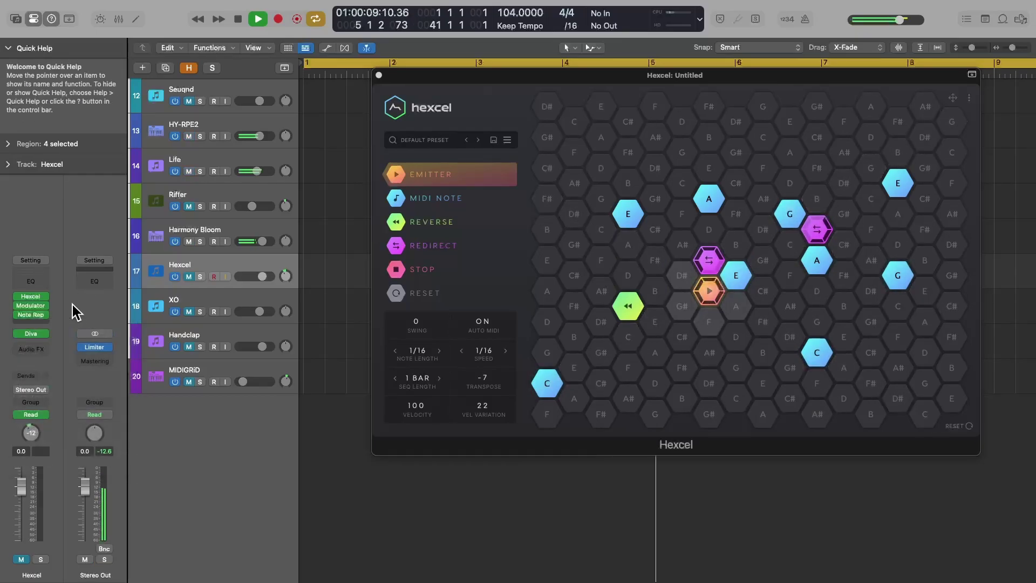
left_click(31, 305)
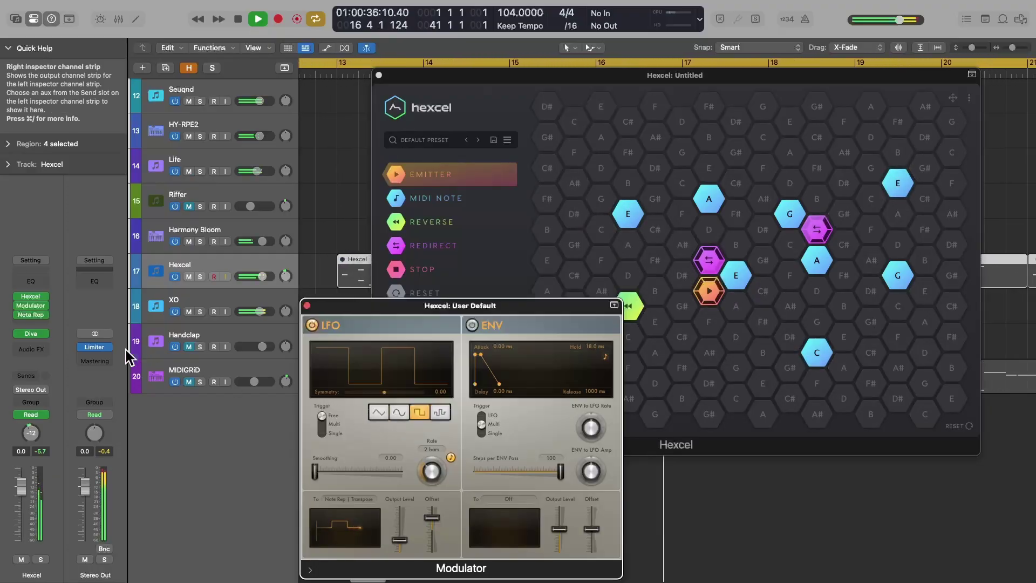
left_click(30, 315)
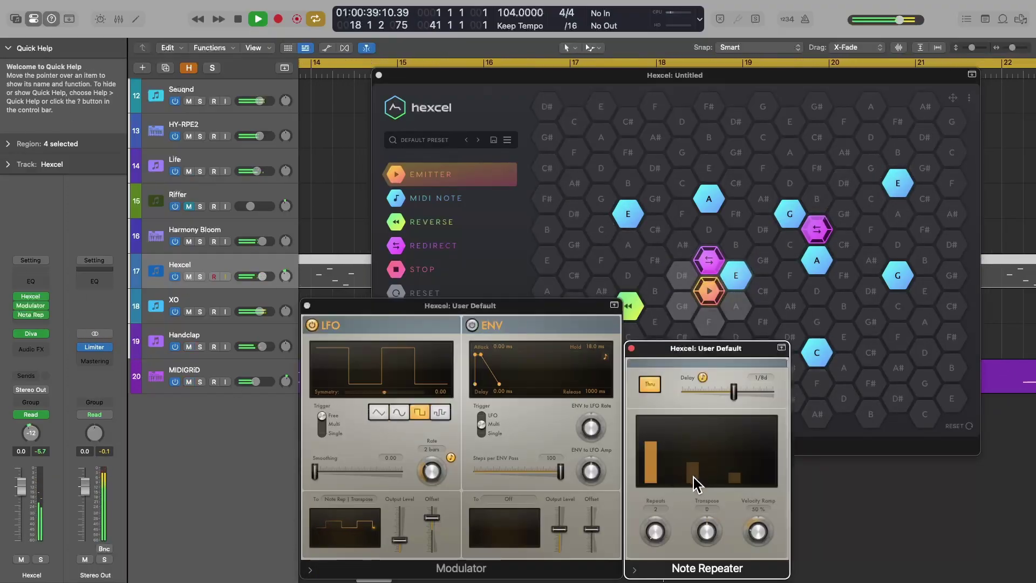
Raise the Note Repeater's transpose, then close the Note Repeater and Modulator windows
left_click_drag(707, 534, 714, 540)
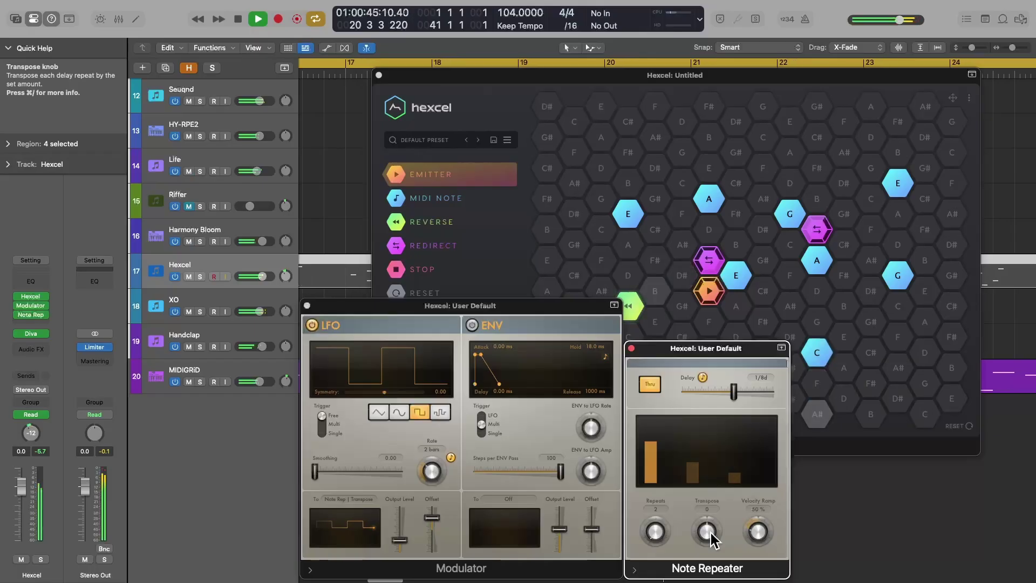
left_click(631, 348)
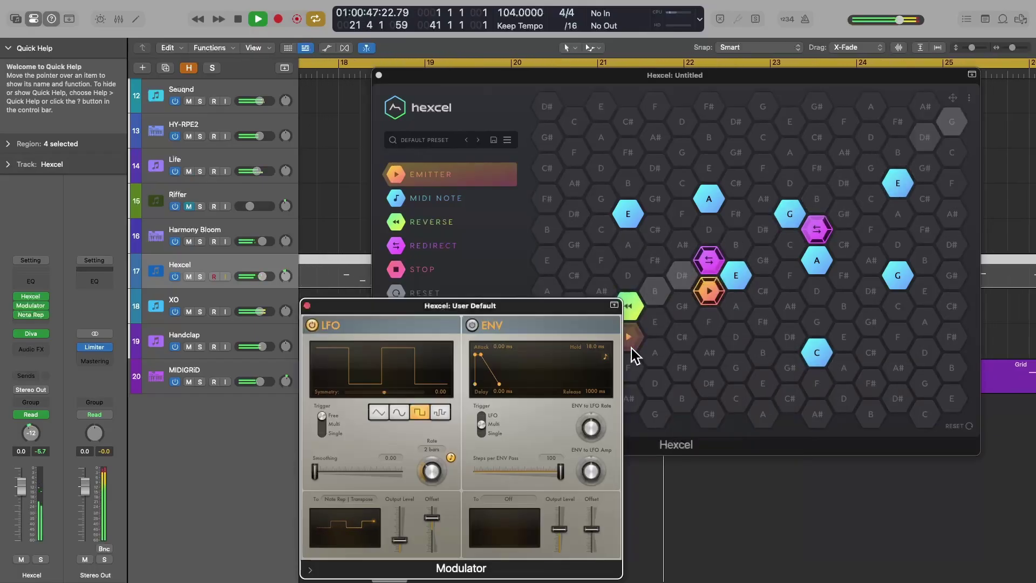
left_click(307, 306)
Open the Seqund and HY-RPE2 plugin windows from their tracks
left_click(223, 96)
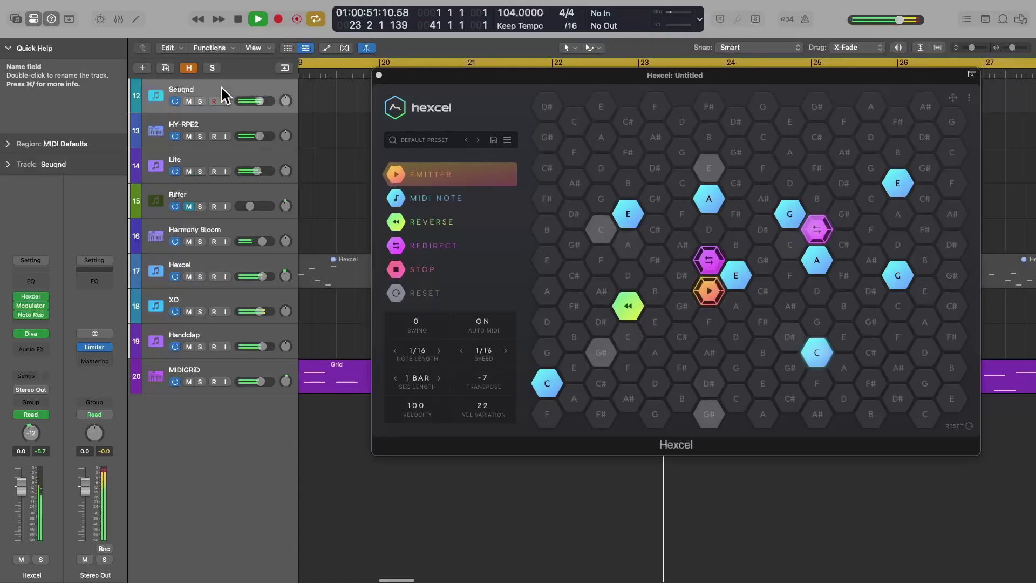
left_click(29, 296)
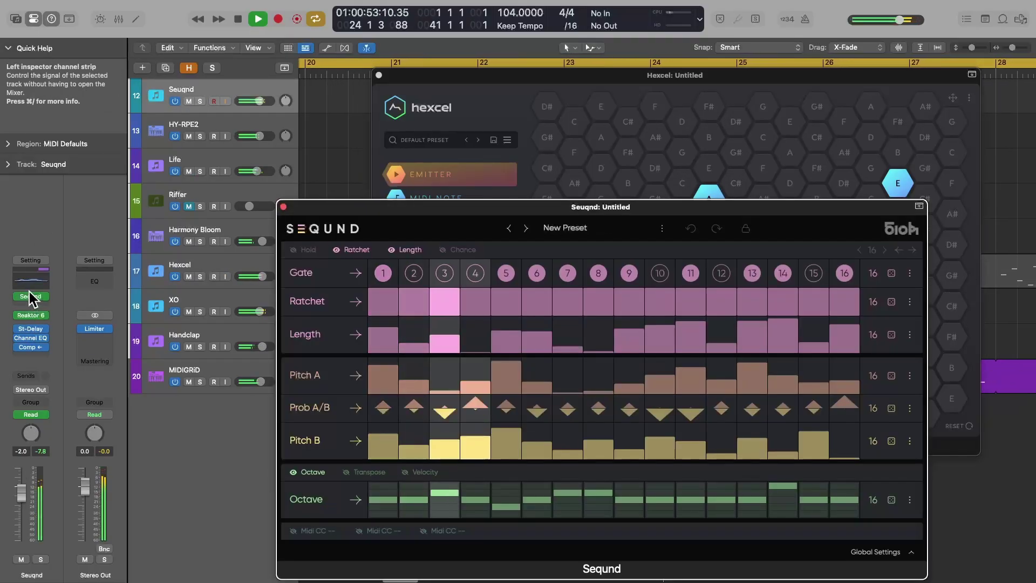
left_click(212, 129)
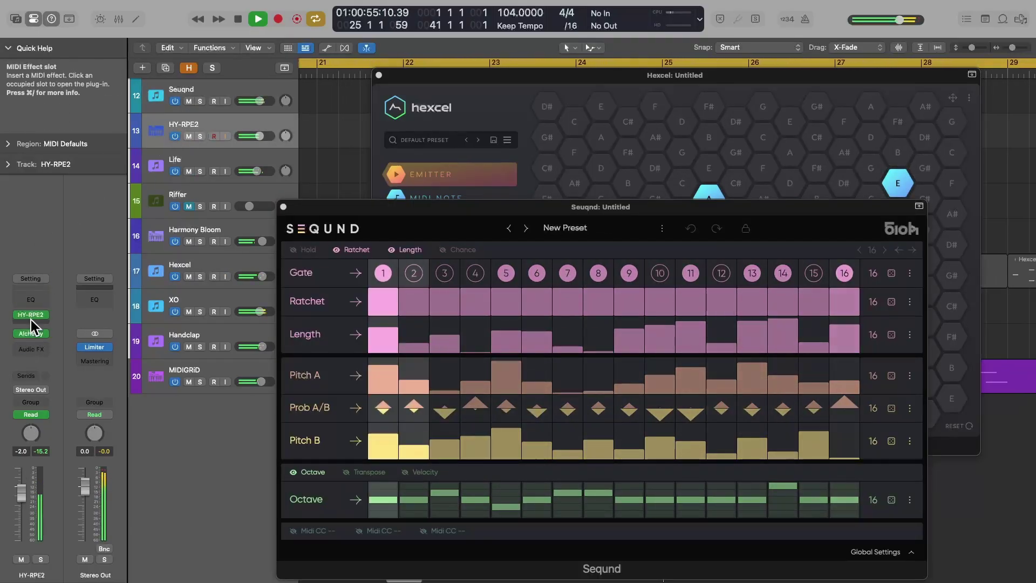
left_click(31, 322)
left_click(232, 313)
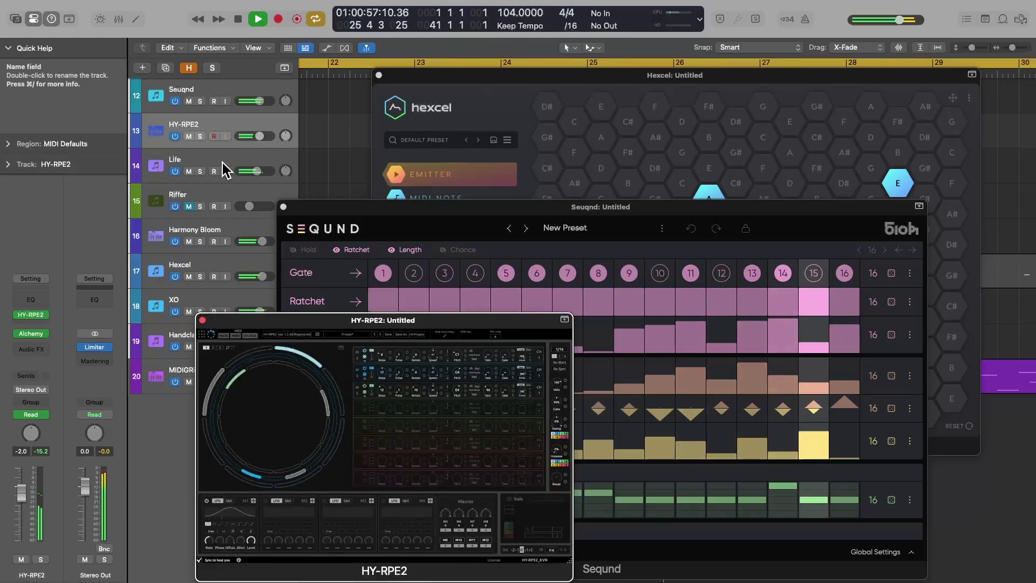
Open the Life, Riffer and Harmony Bloom plugin windows, ending on the Pad track
left_click(225, 169)
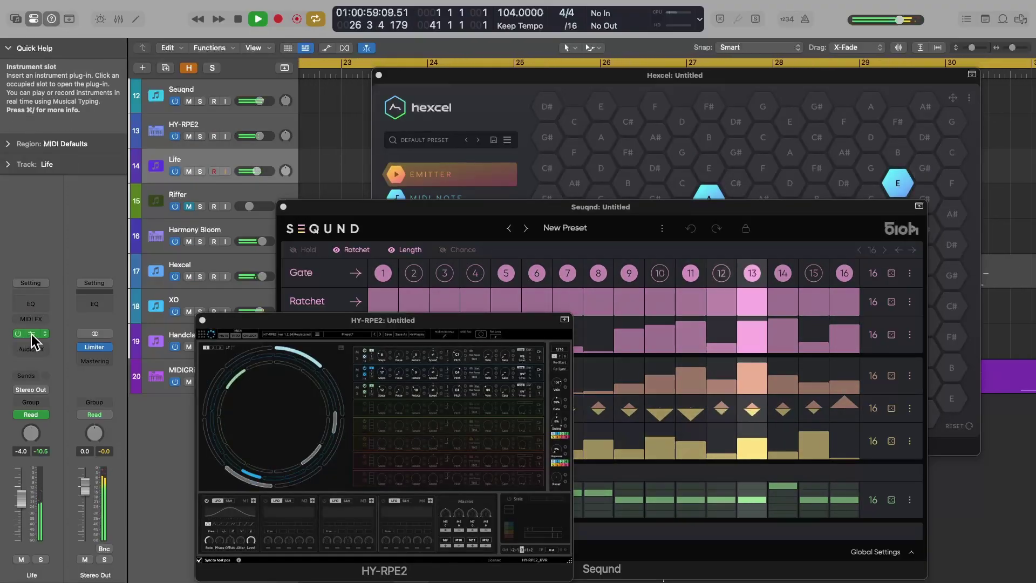
left_click(31, 335)
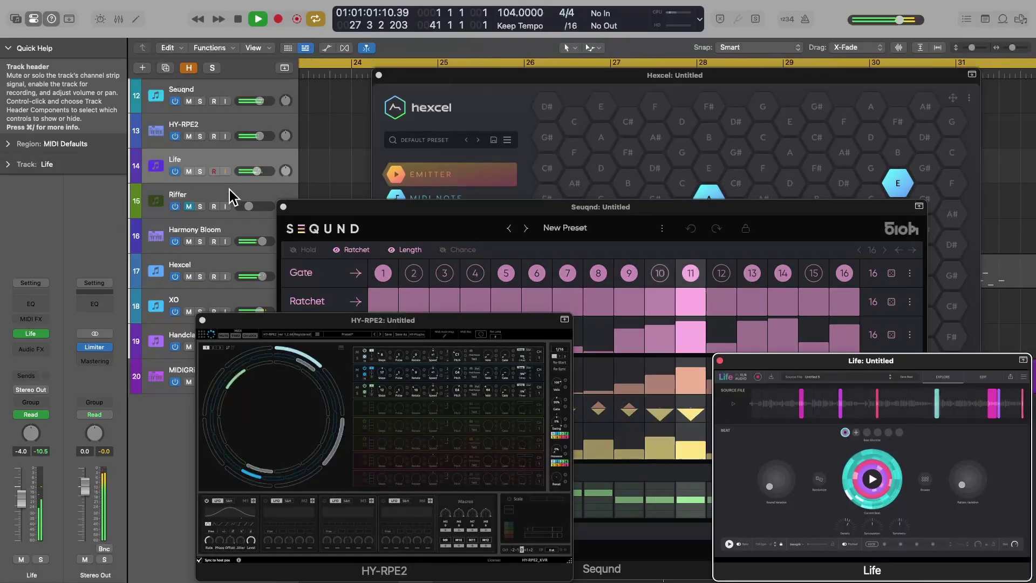
left_click(231, 196)
left_click(30, 315)
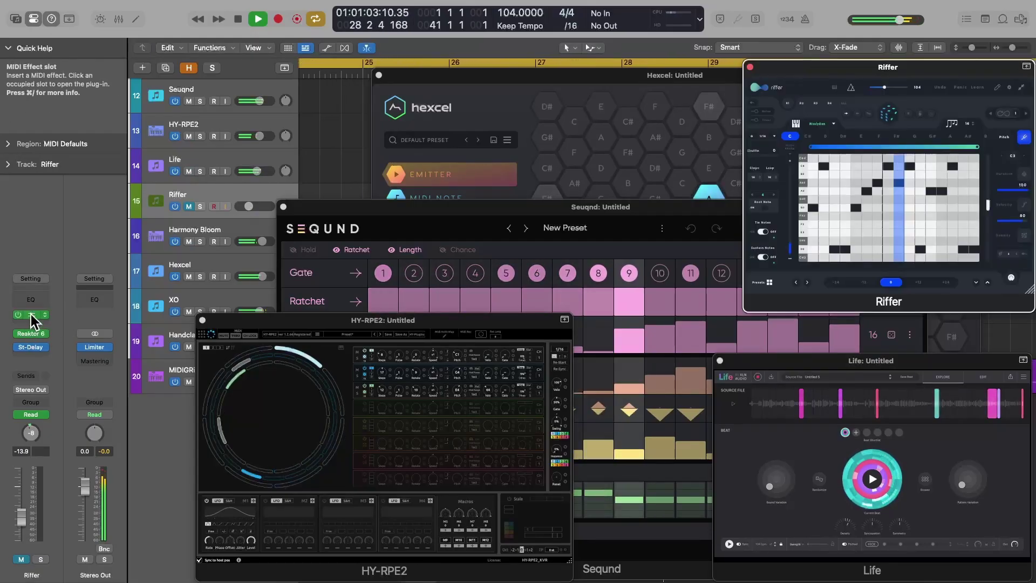
left_click(218, 250)
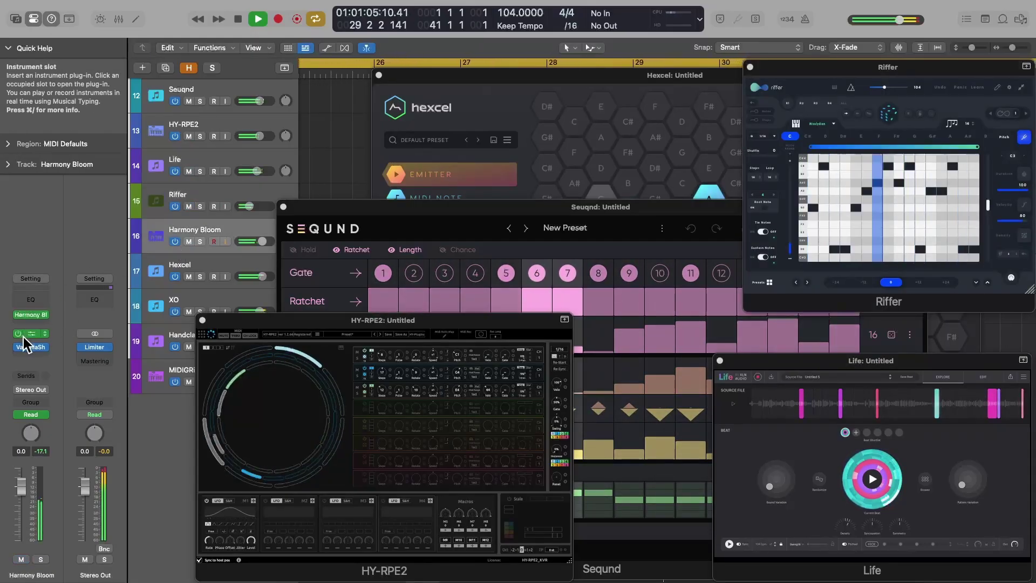
left_click(29, 314)
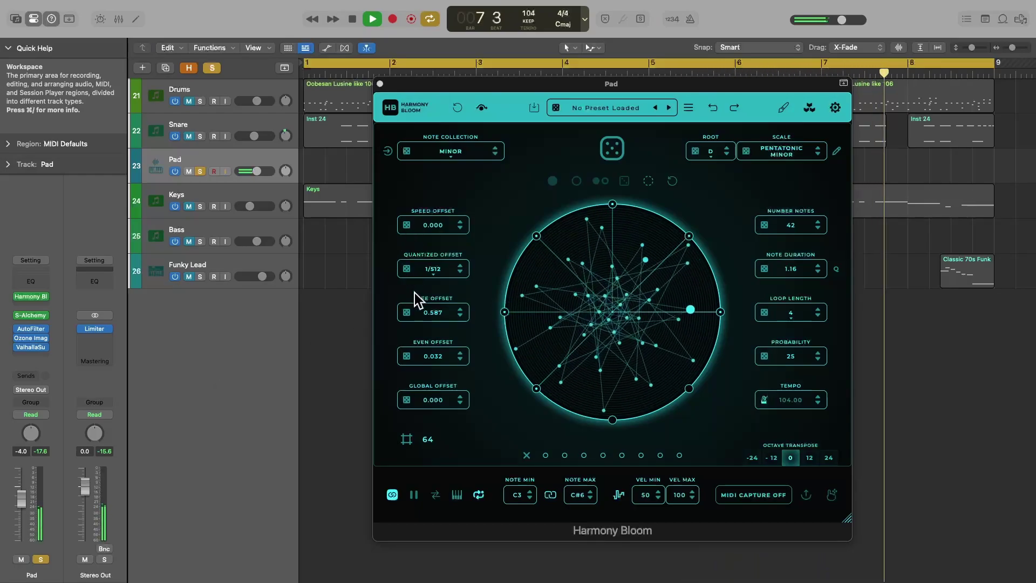
Enable Number Notes randomization and reroll the Pad track's Harmony Bloom pattern
left_click(771, 231)
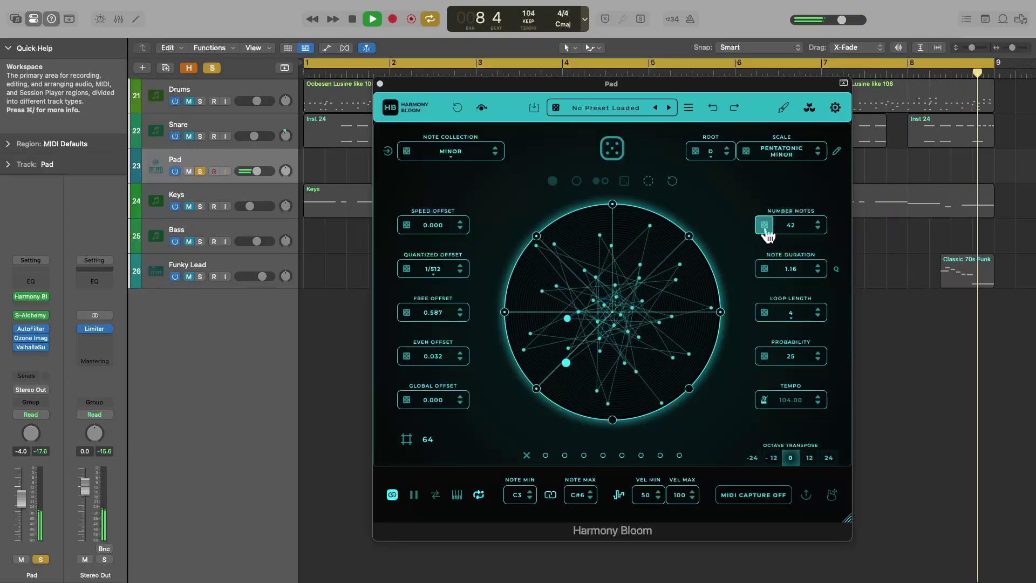
left_click(613, 165)
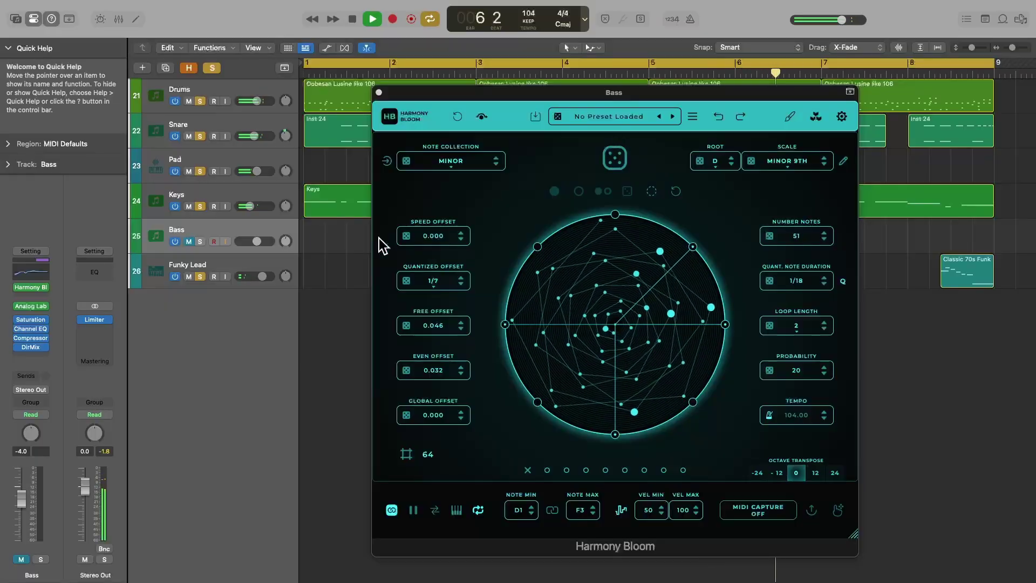
Reroll the Bass pattern, cut Number Notes to 34, and reroll to a 13-note MAJ7ADD11 sequence
left_click(200, 241)
left_click(200, 242)
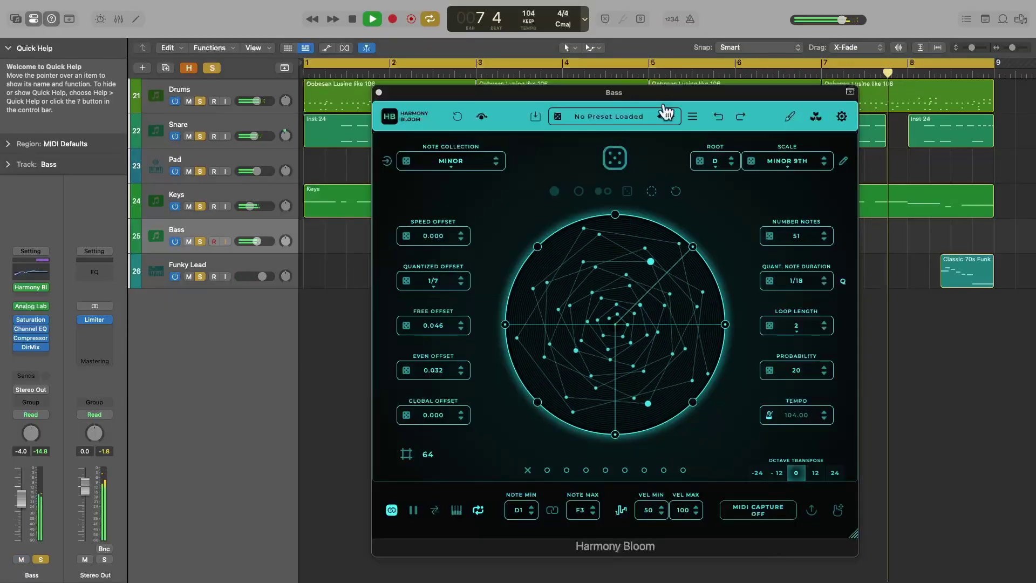
left_click(616, 159)
left_click(616, 160)
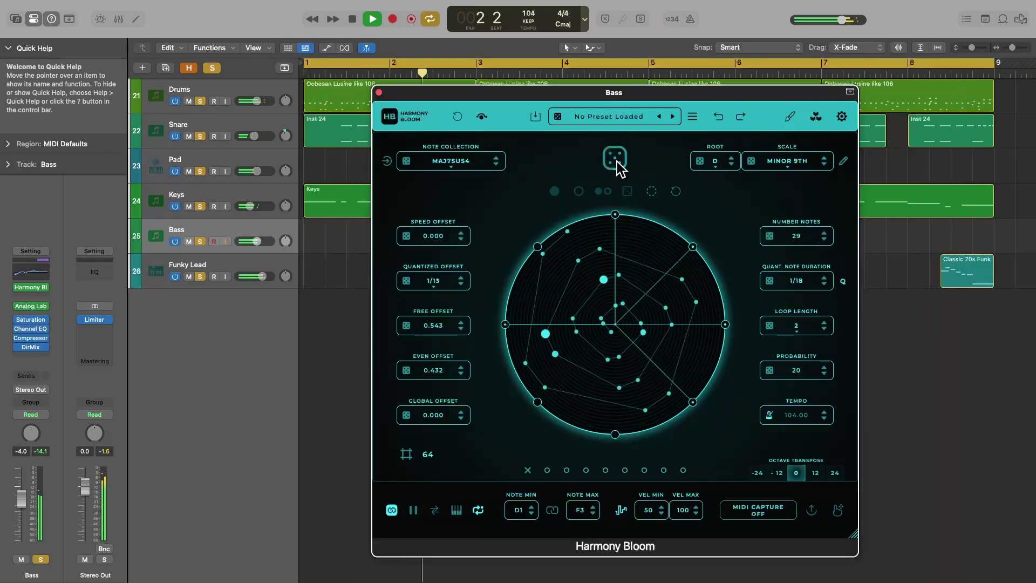
left_click(615, 159)
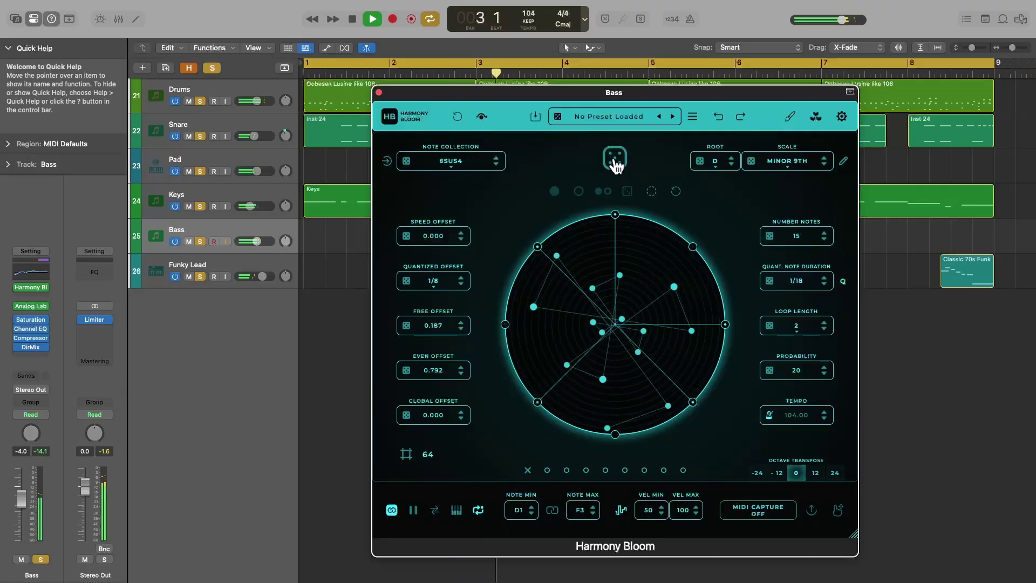
left_click(616, 162)
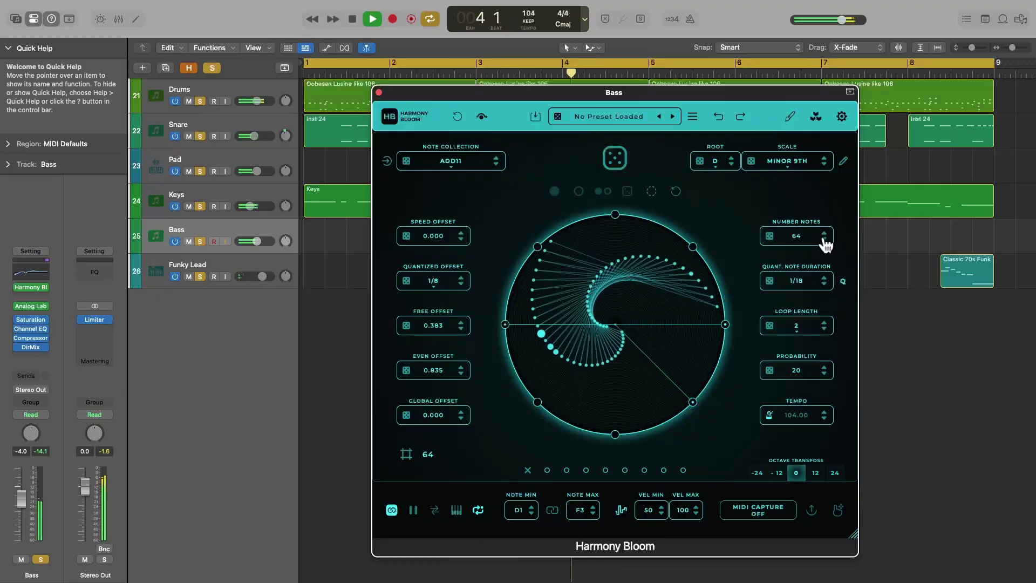
left_click_drag(798, 237, 794, 288)
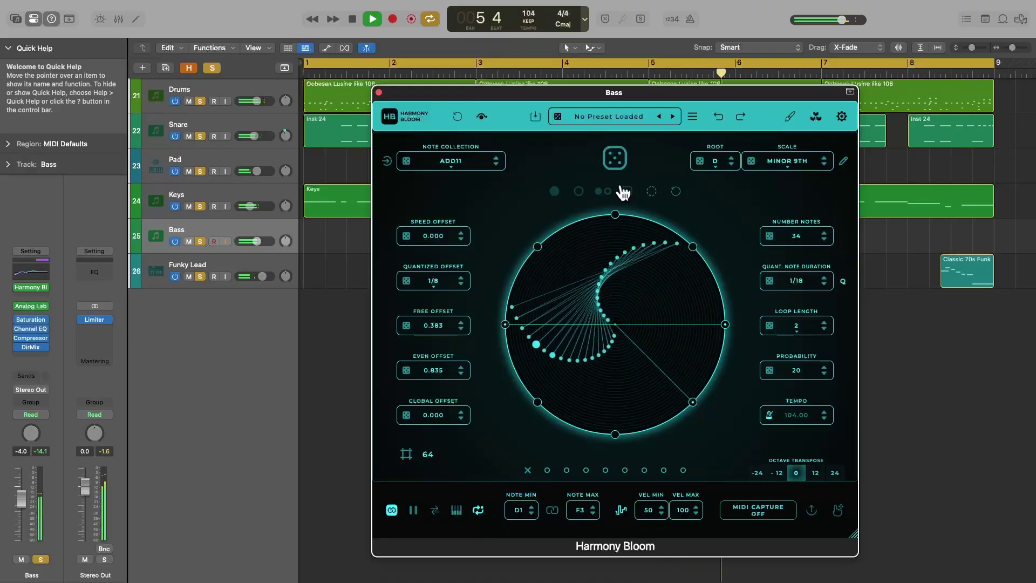
left_click(616, 165)
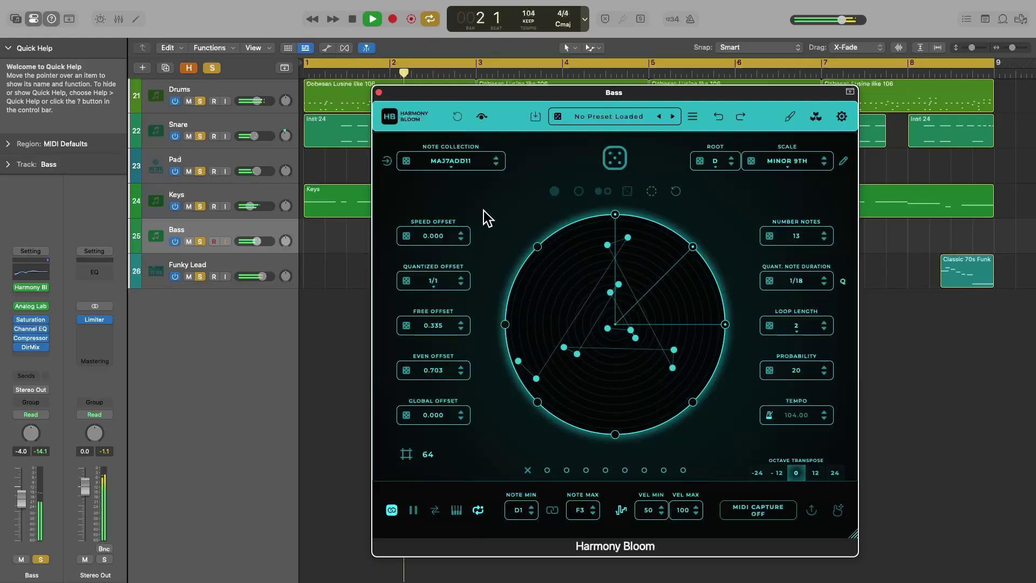
Deactivate all notes in the web, reroll, and reduce Number Notes from 69 to 46
left_click_drag(484, 209, 724, 429)
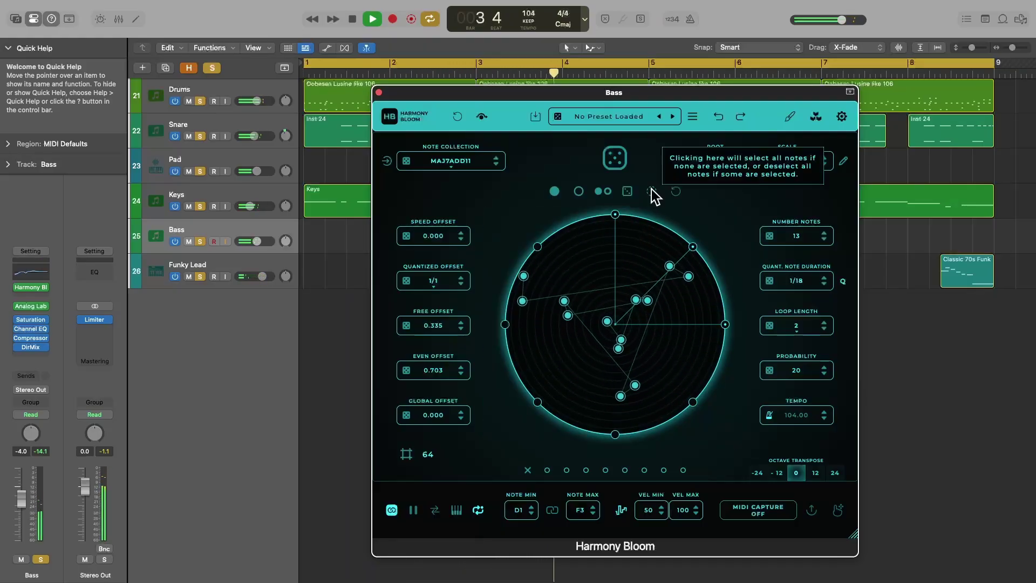
left_click(628, 192)
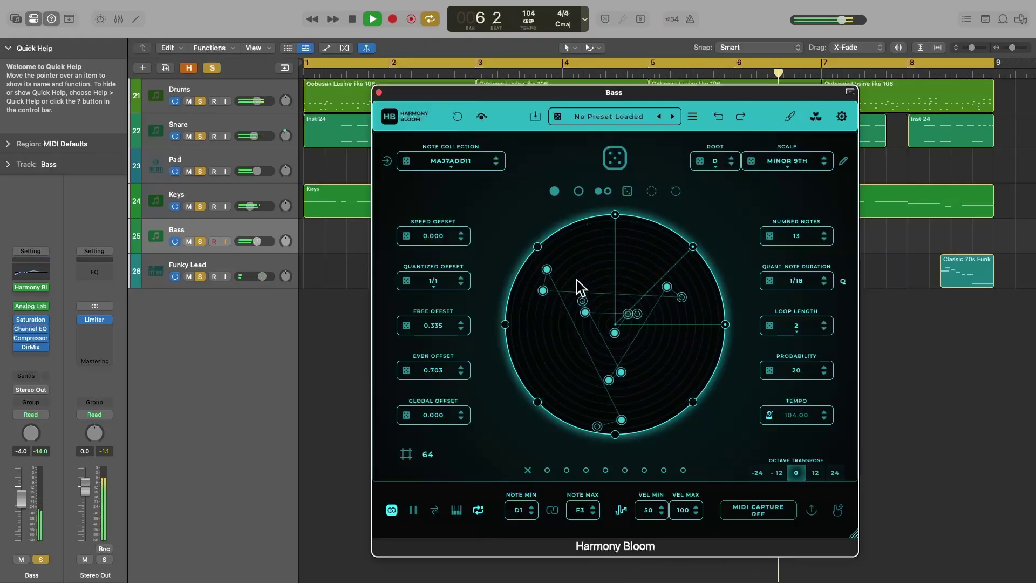
left_click(615, 157)
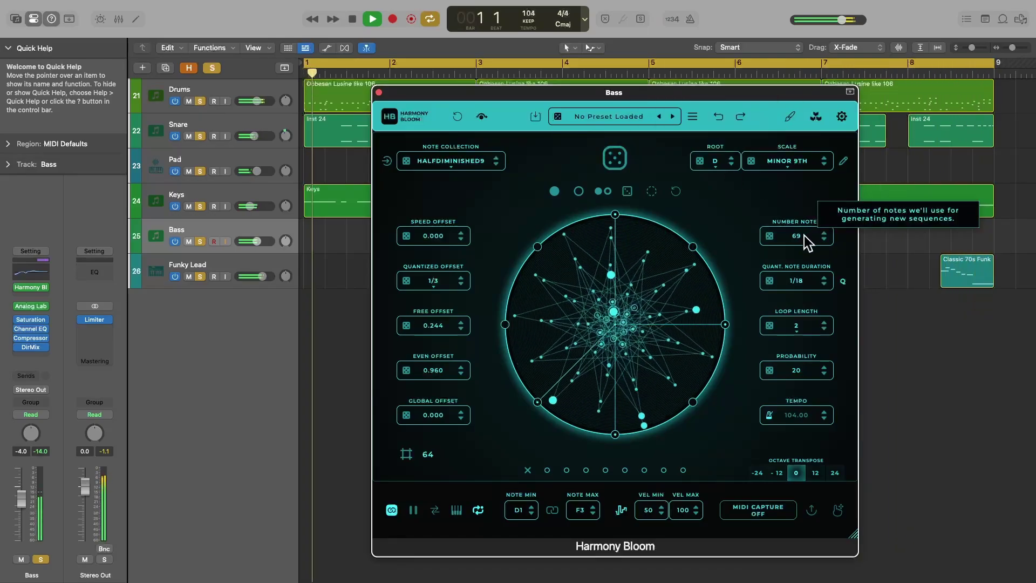
left_click_drag(797, 236, 804, 280)
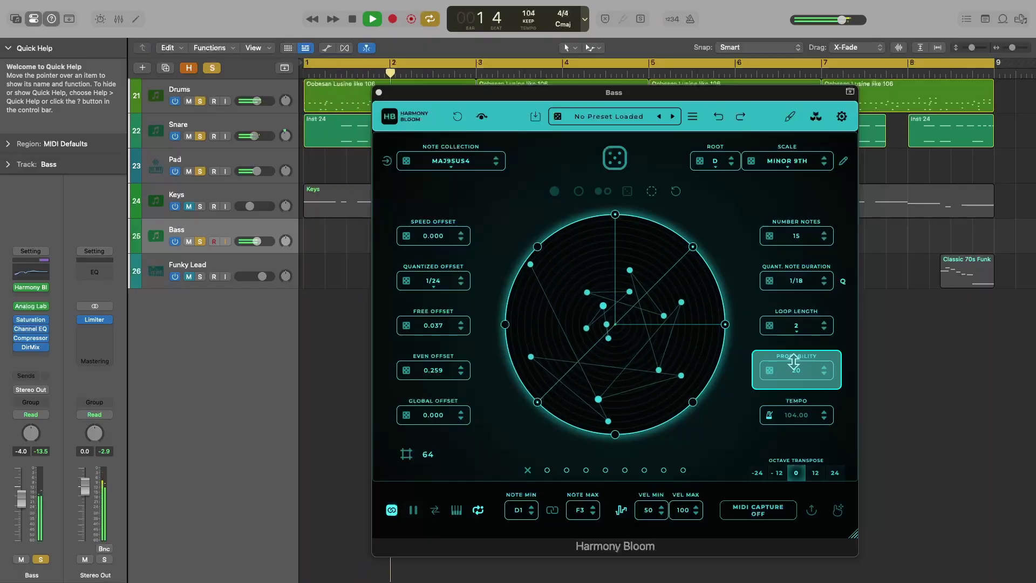
Adjust a Harmony Bloom control, then open Settings showing trigger bar channels and octaves
left_click_drag(796, 367, 807, 332)
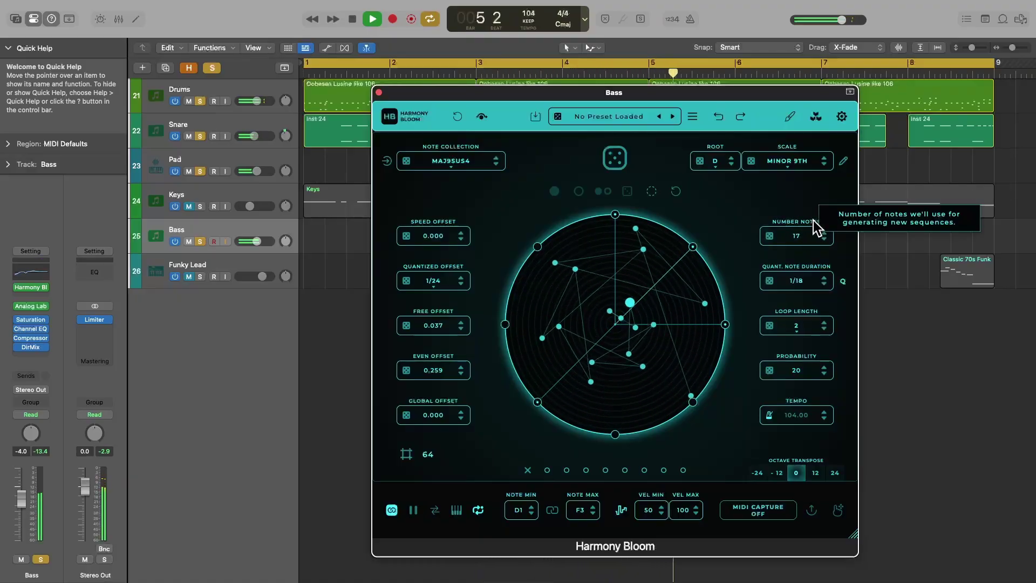
left_click(842, 117)
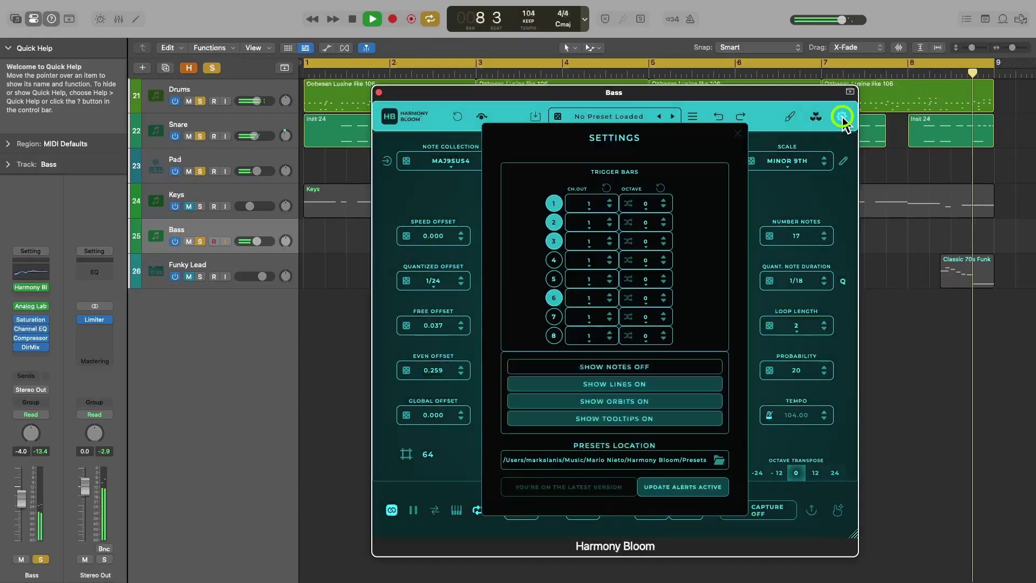
Set random octaves on the first, second and a later trigger bar, then close Settings
left_click(629, 205)
left_click(630, 221)
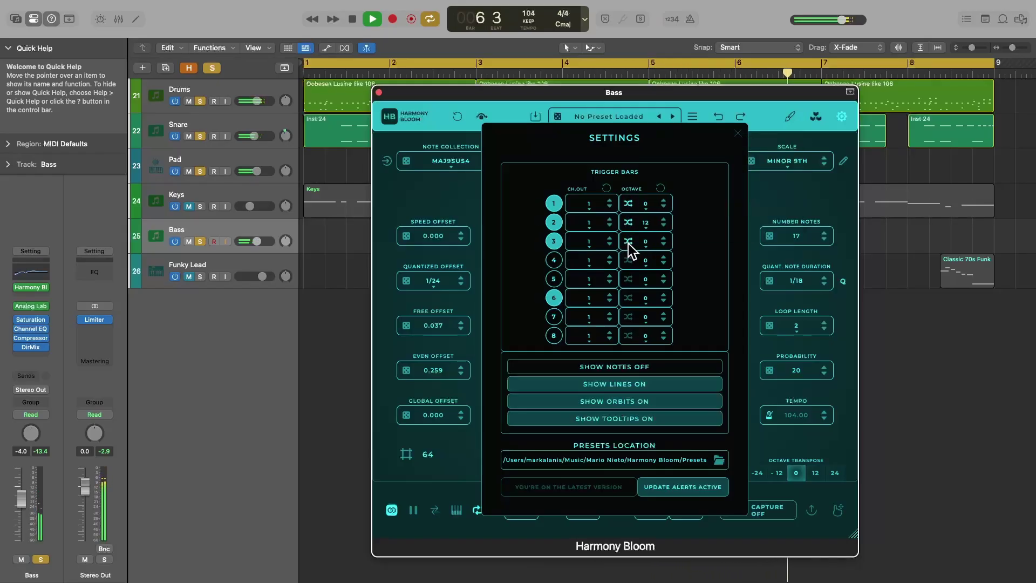
left_click(630, 298)
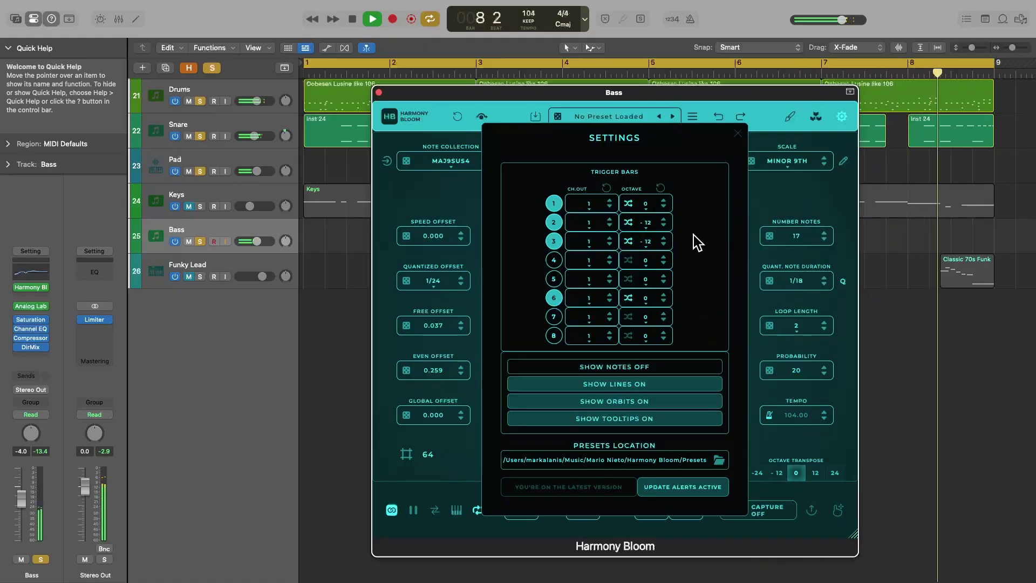
left_click(737, 134)
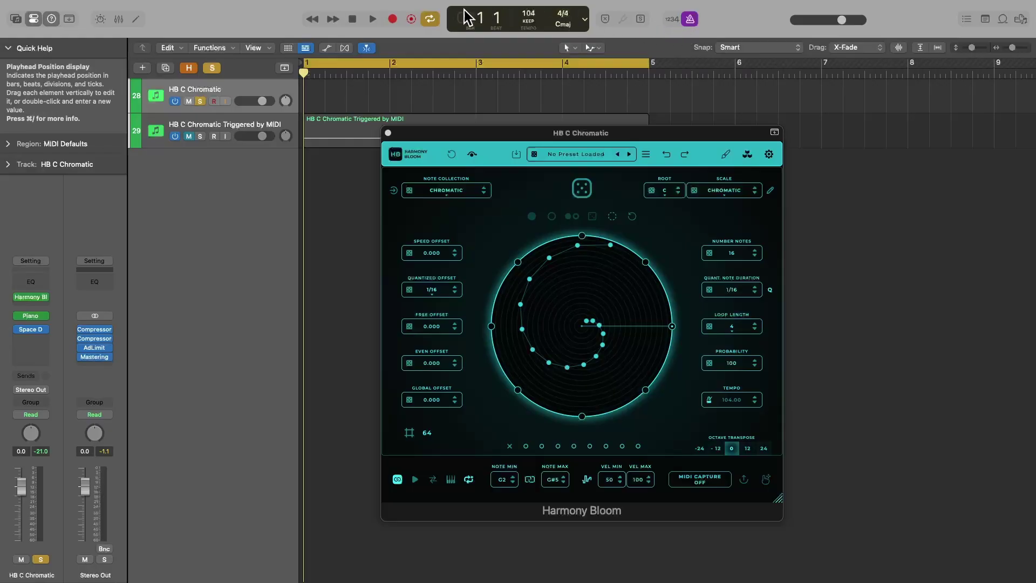
Play and stop the HB C Chromatic project, then open track 29's triggered region in the Piano Roll
left_click(373, 20)
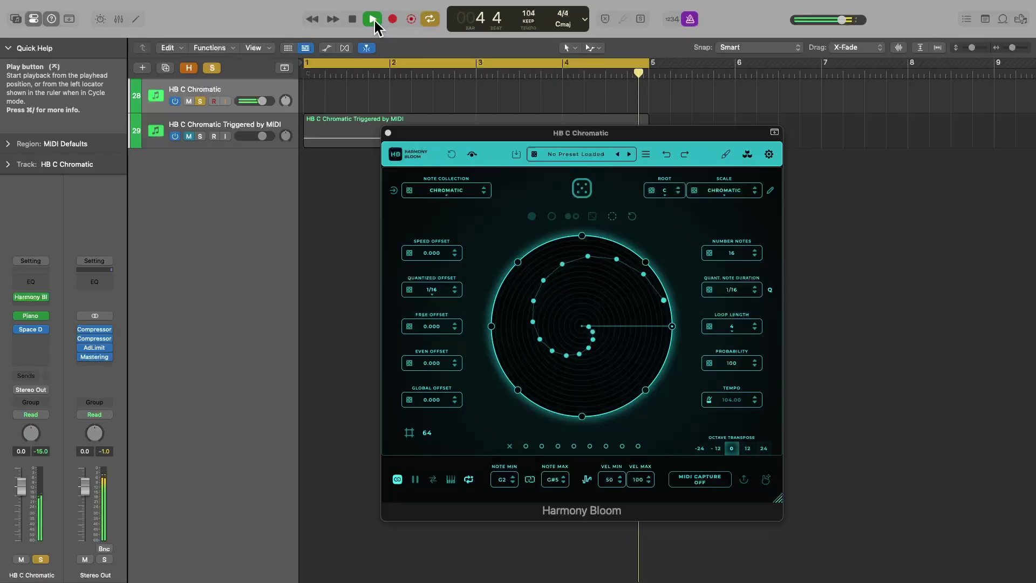
left_click(353, 20)
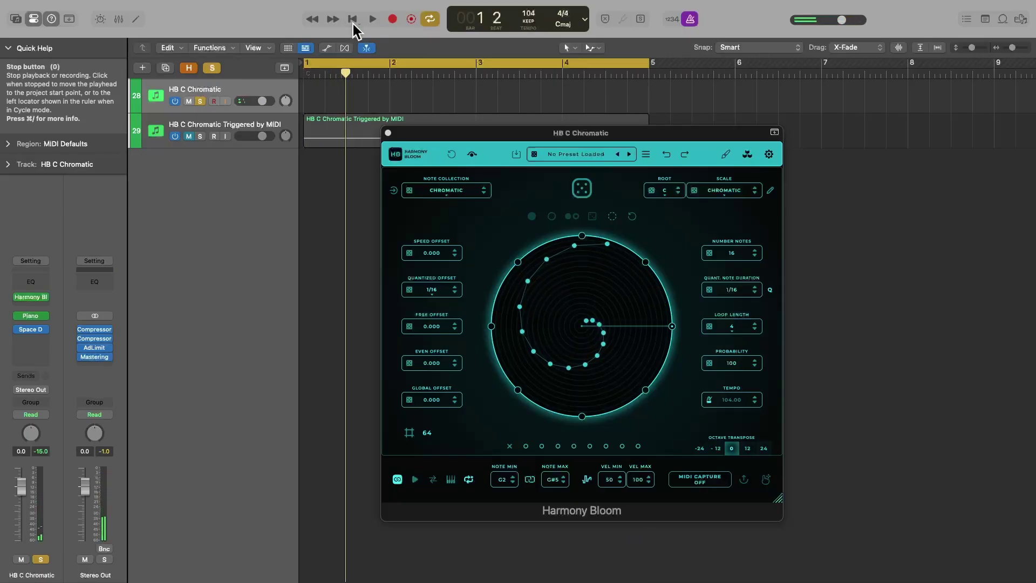
double_click(313, 133)
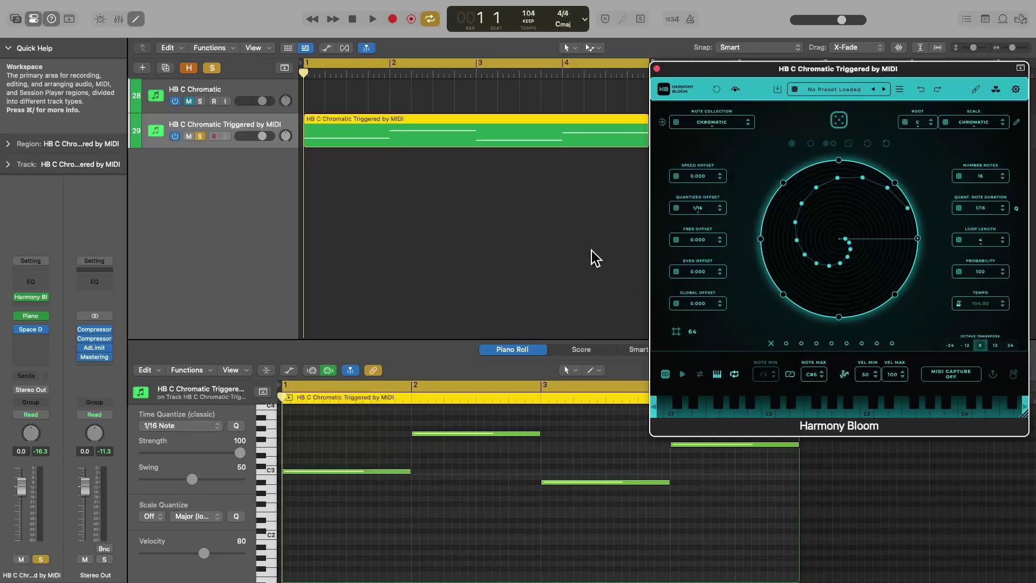
Play the triggered region against Harmony Bloom, then stop playback
left_click(495, 128)
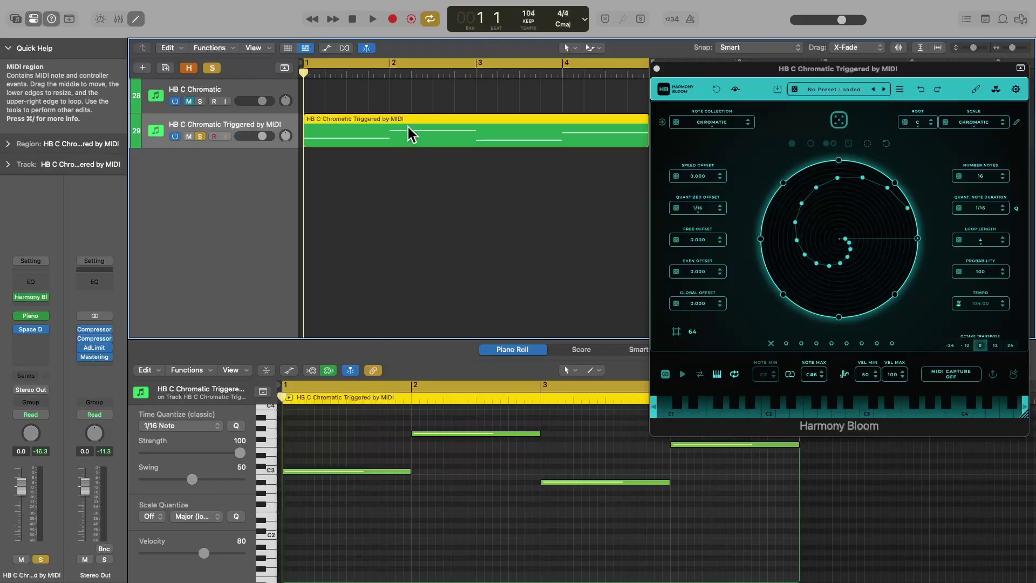
left_click(373, 20)
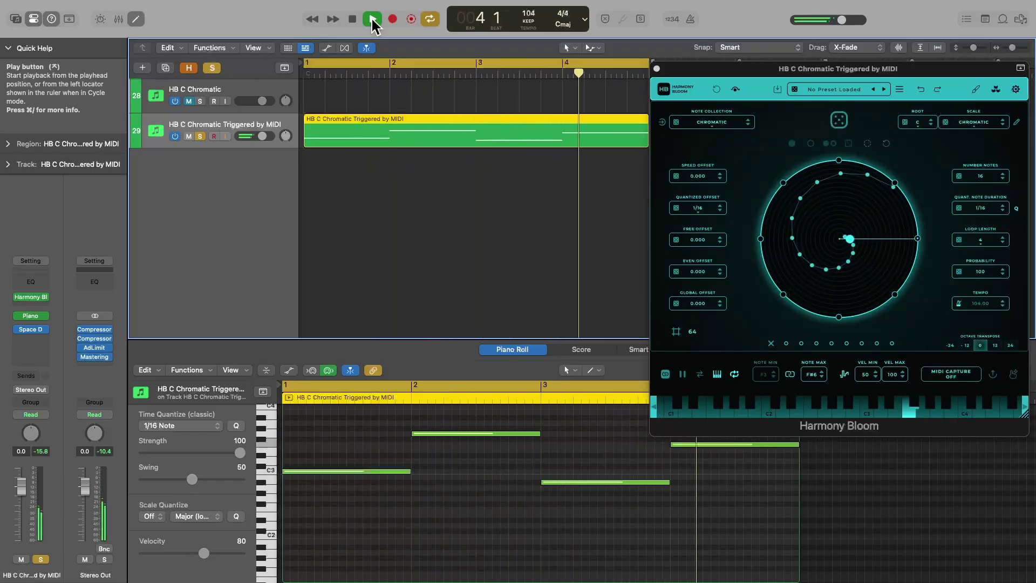
left_click(352, 20)
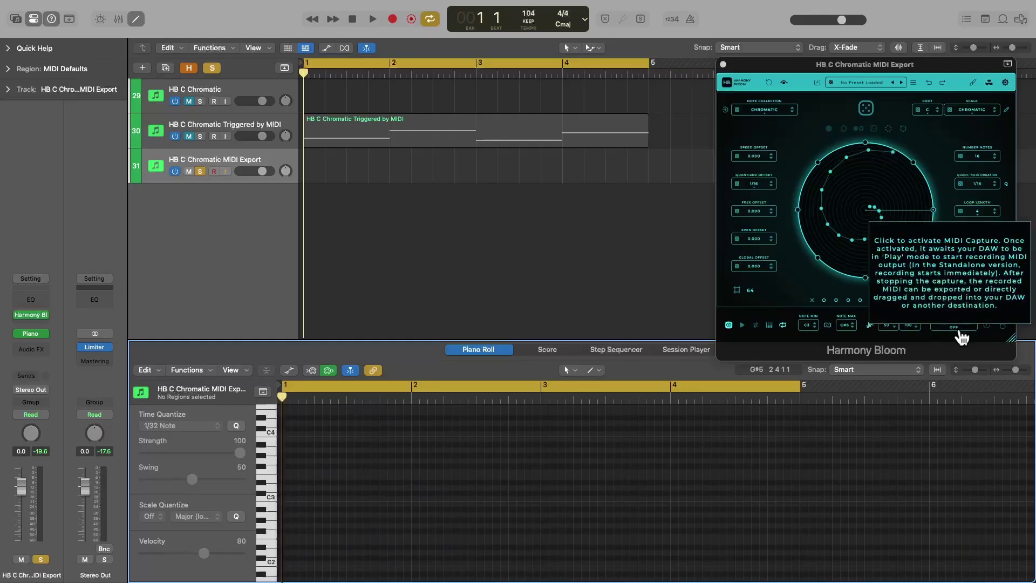
Arm MIDI capture in Harmony Bloom and play one 4-bar pass of the chromatic sequence
left_click(950, 328)
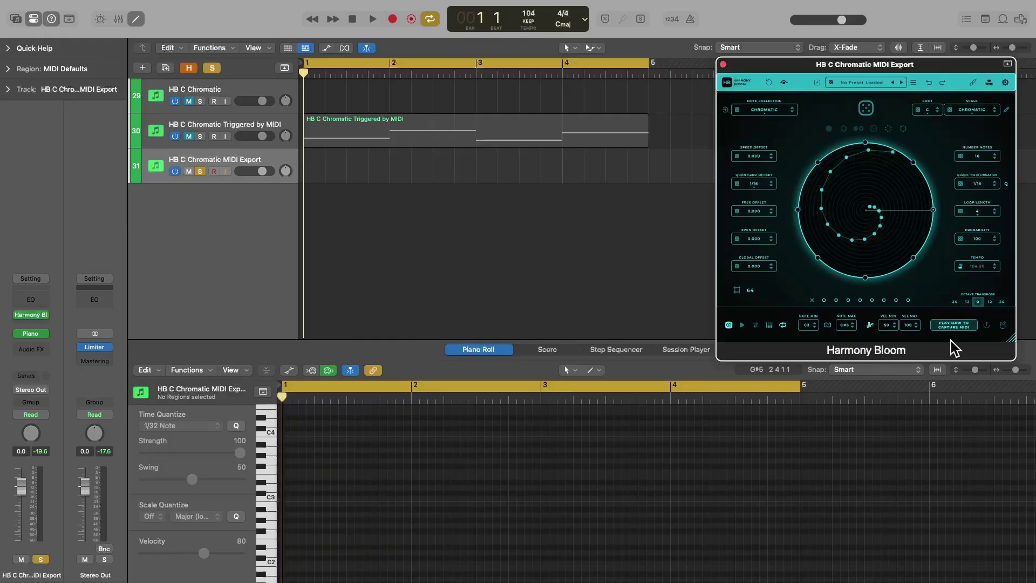
key("space")
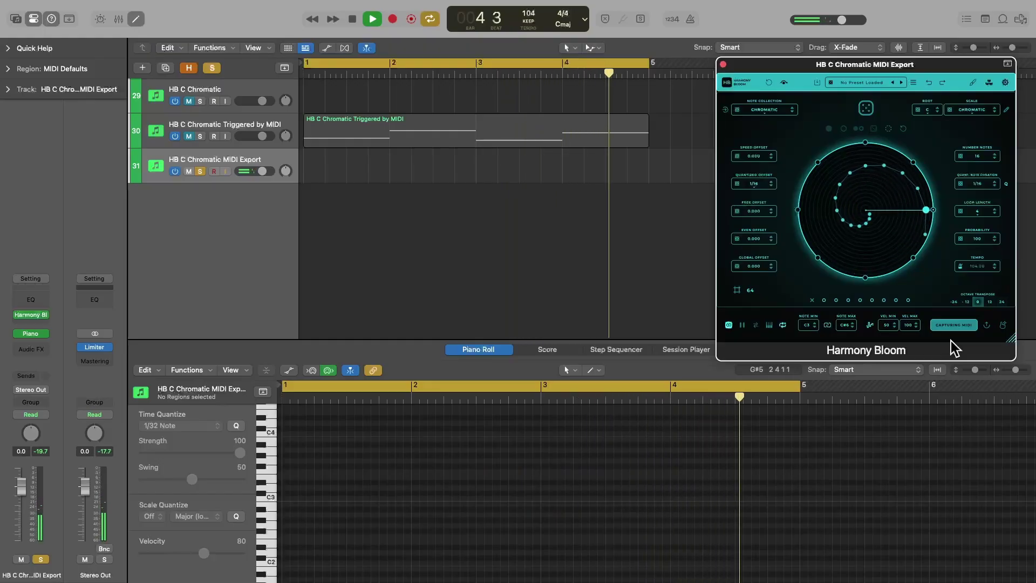
key("space")
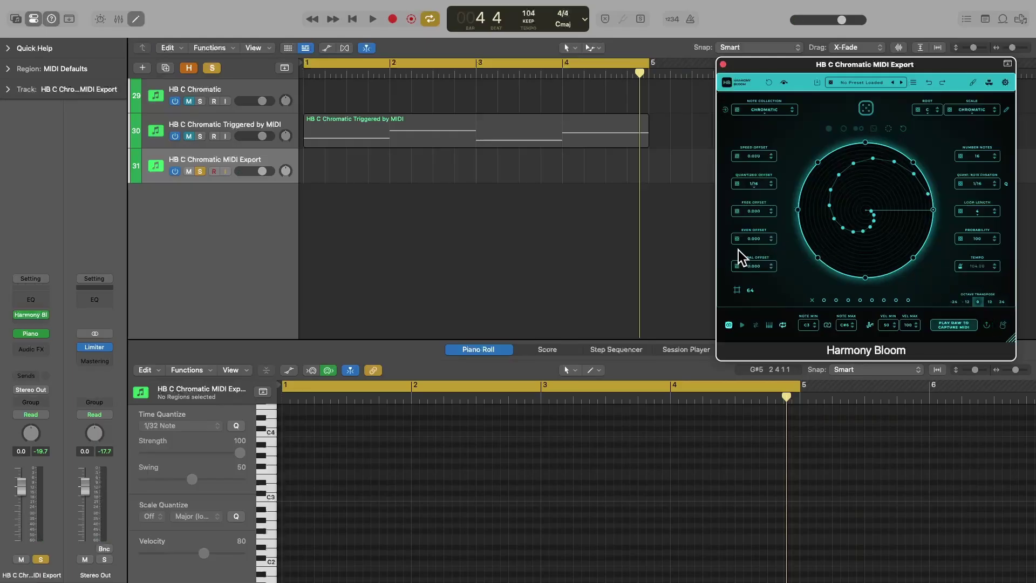
Drop the captured MIDI as a region on the MIDI Export track and zoom in around the playhead
left_click_drag(744, 254, 303, 163)
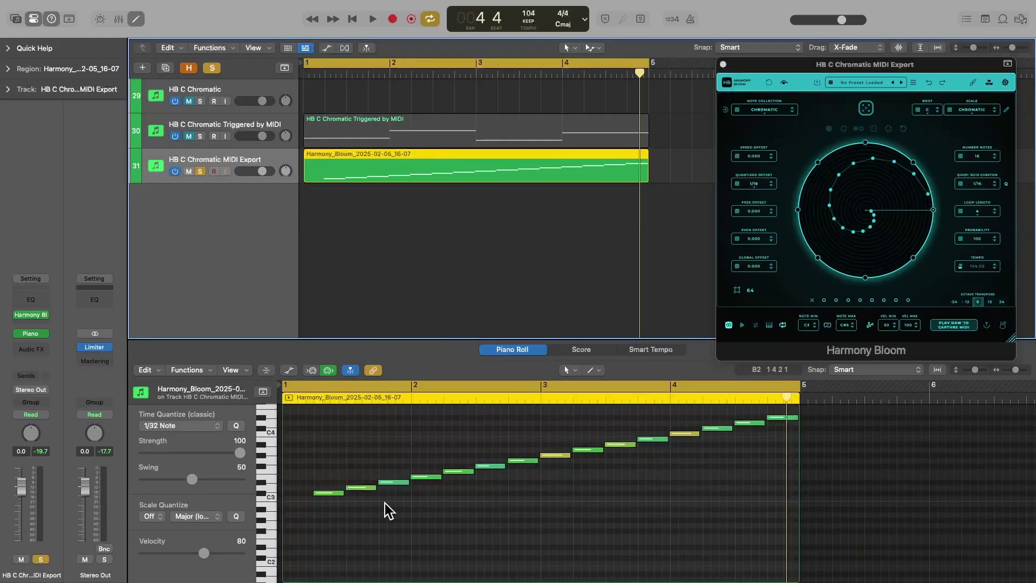
left_click(382, 525)
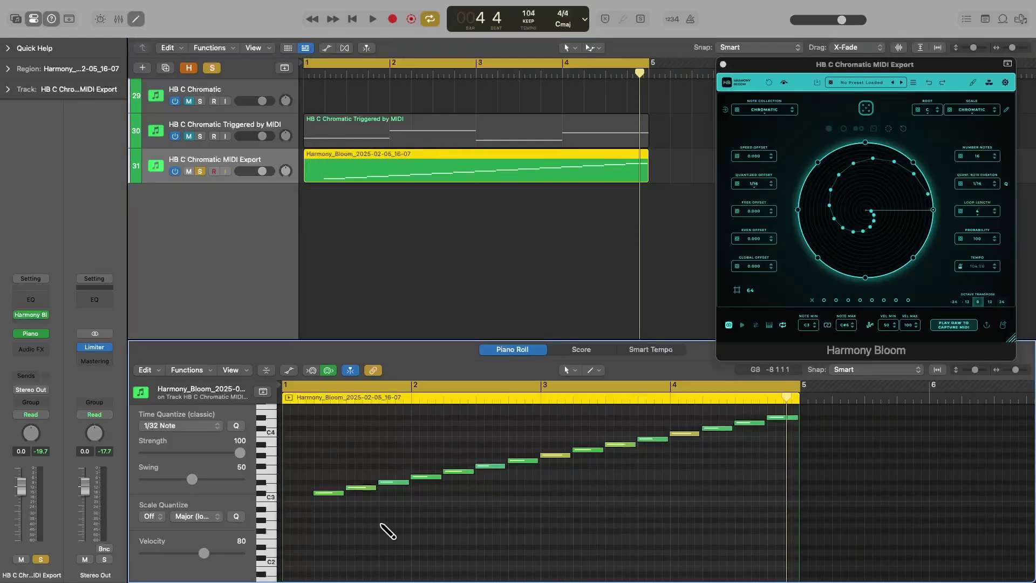
key("super+Right")
scroll(386, 532, "left", 15)
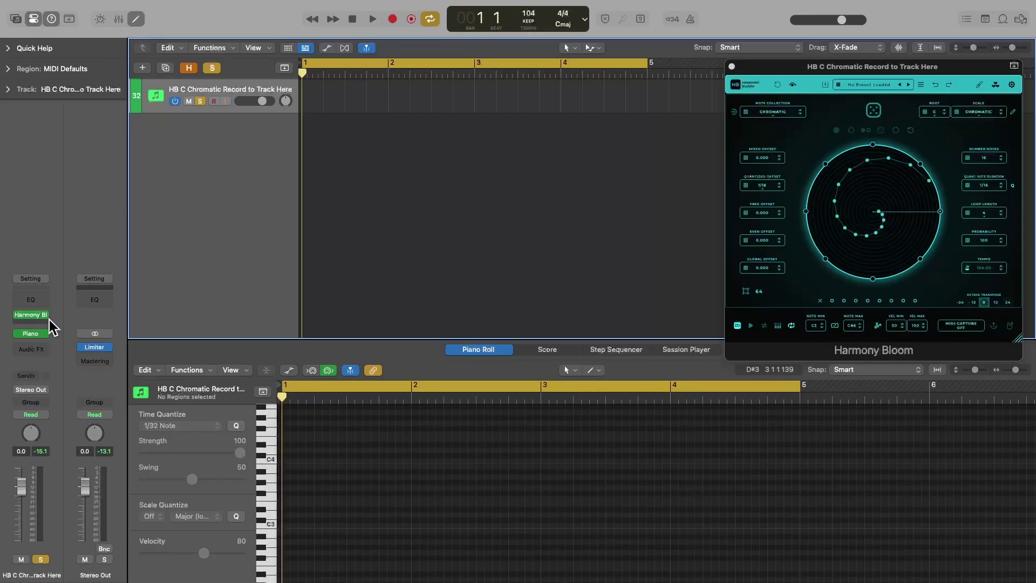
Enable Record MIDI to Track Here from the Harmony Bloom MIDI FX slot menu
mouse_move(48, 322)
left_click(45, 315)
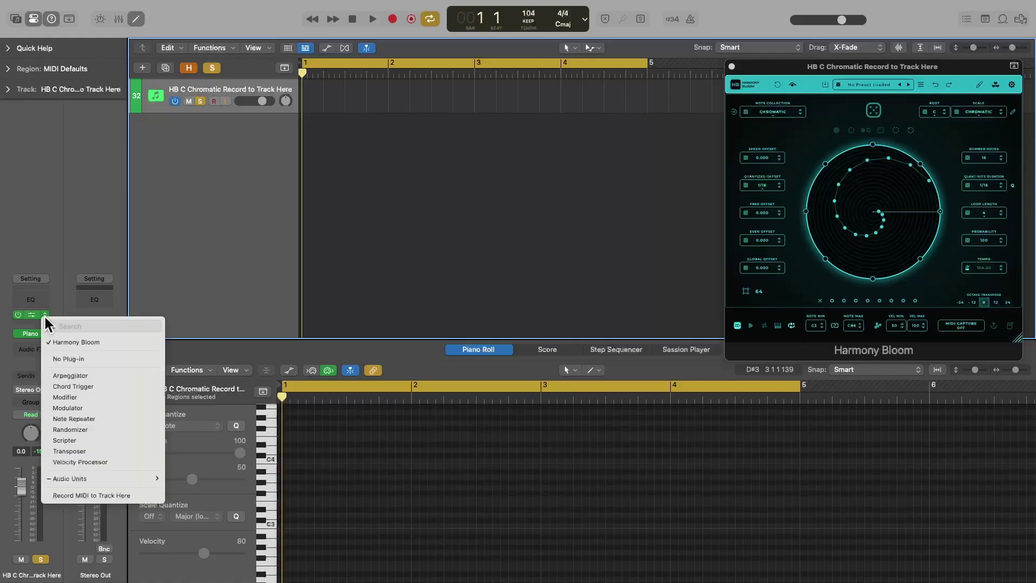
left_click(149, 495)
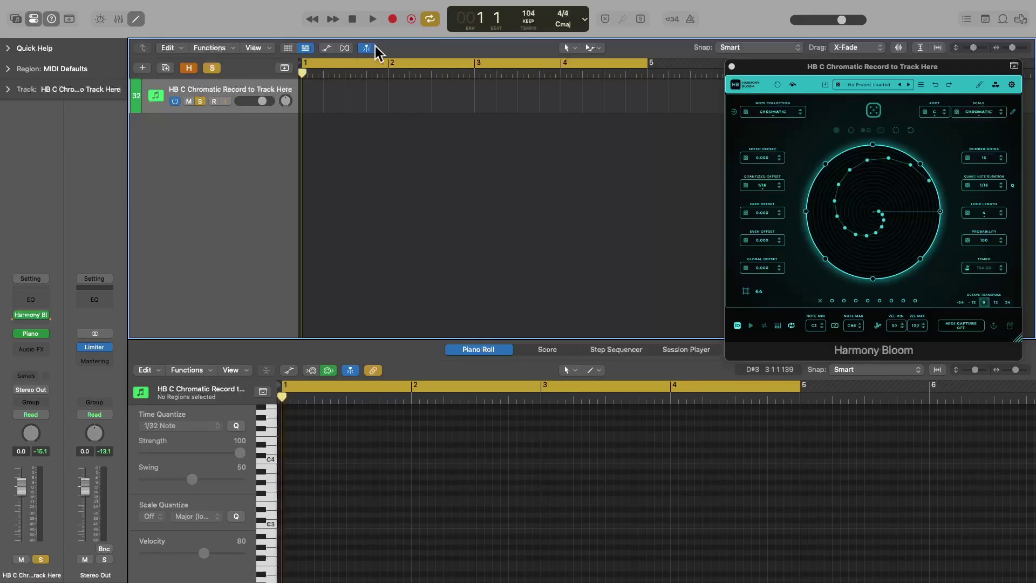
Record Harmony Bloom's rising chromatic sequence as a four-bar region up to bar 5
left_click(391, 20)
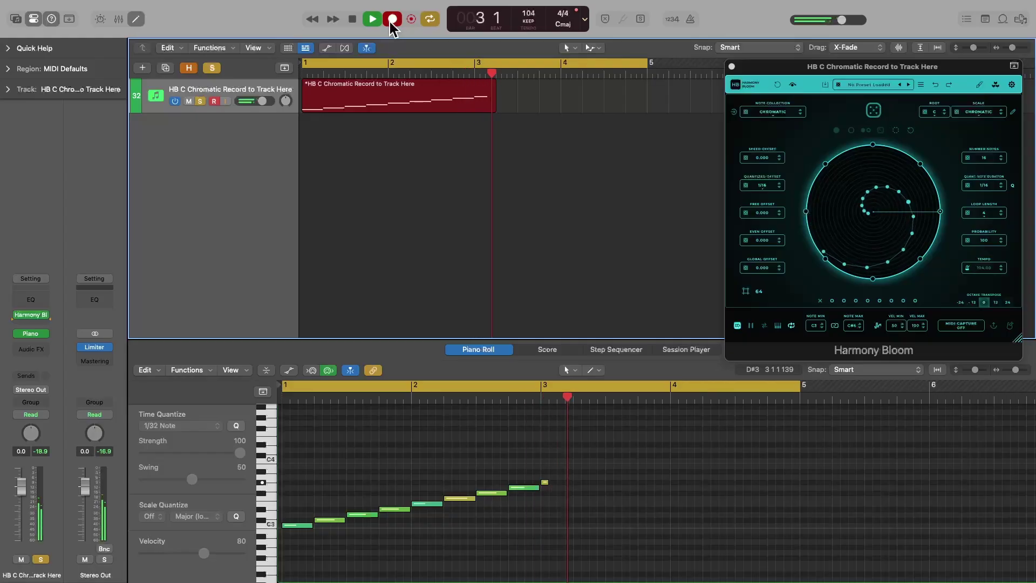
left_click(351, 22)
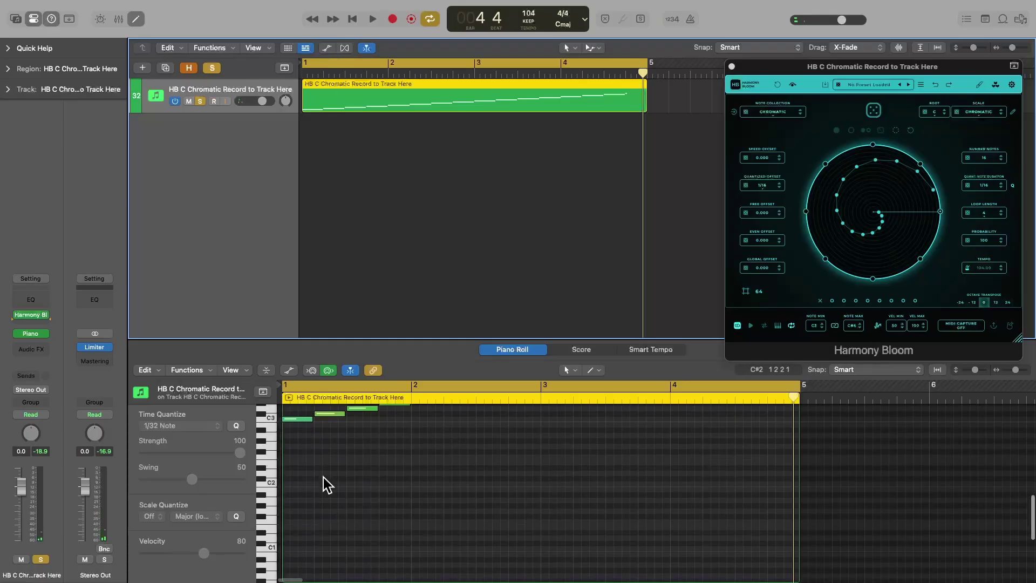
scroll(323, 477, "up", 5)
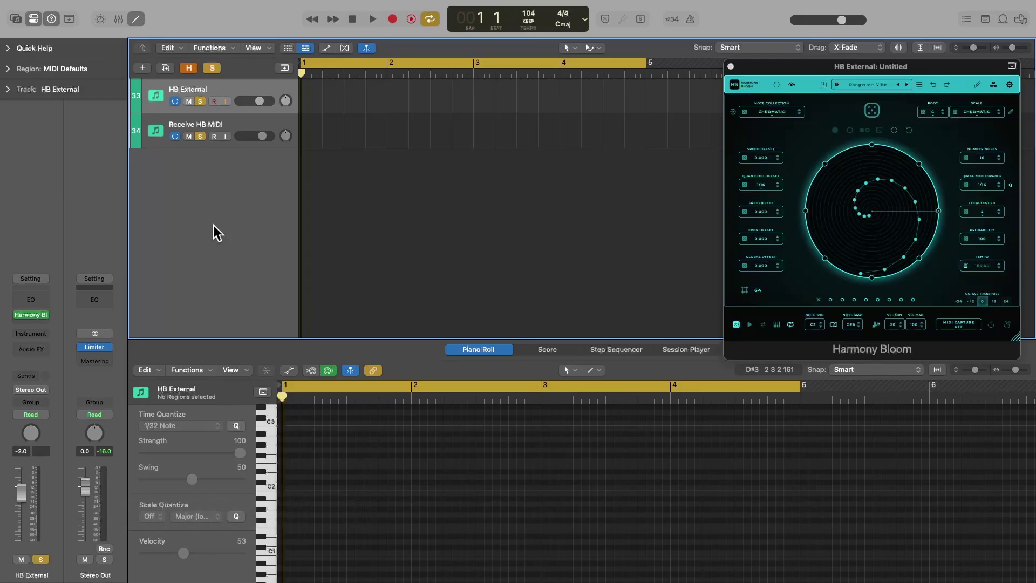
Load Utility > External Instrument > Mono on HB External via the Track inspector
left_click(8, 89)
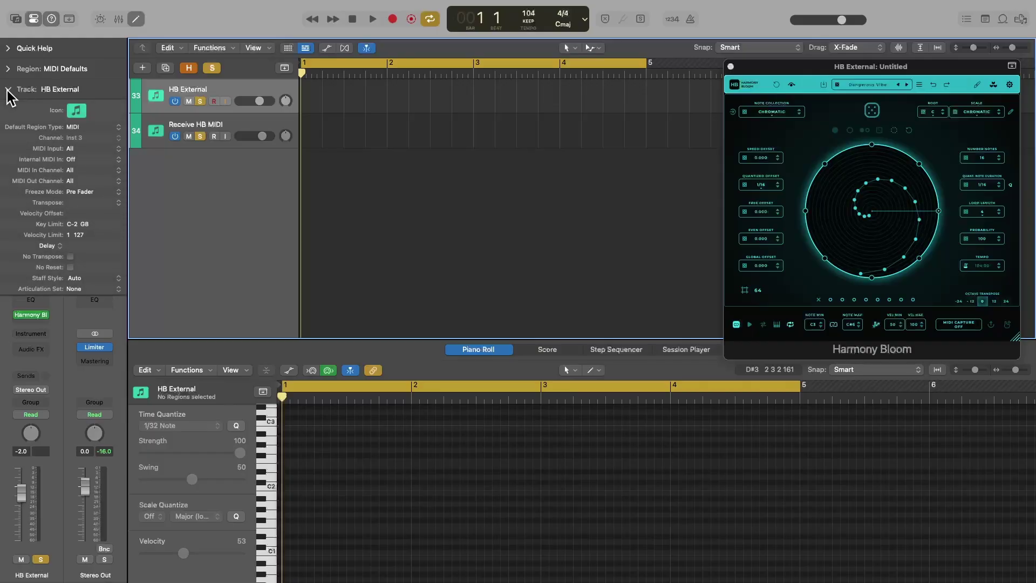
left_click(44, 335)
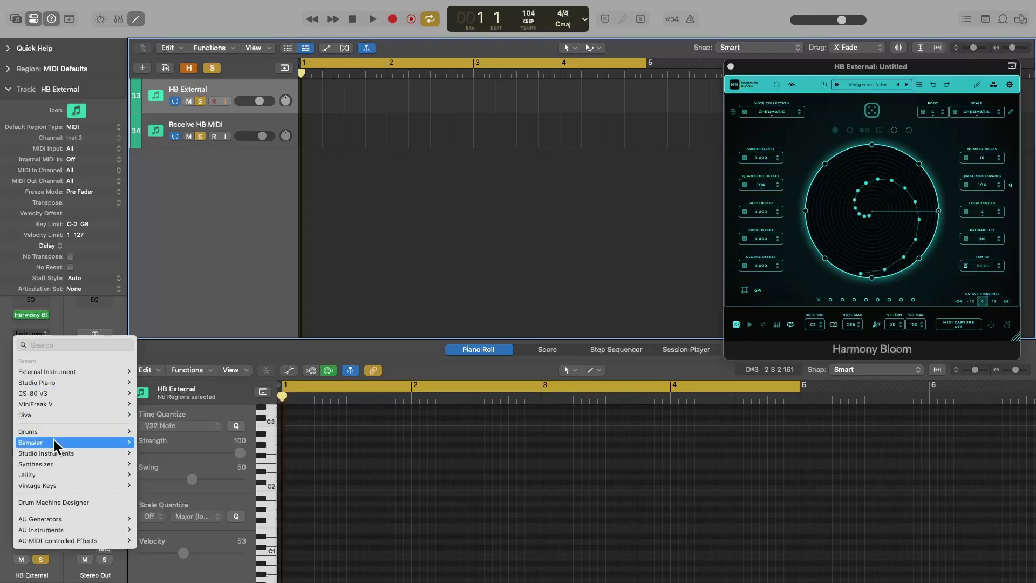
mouse_move(54, 473)
mouse_move(176, 476)
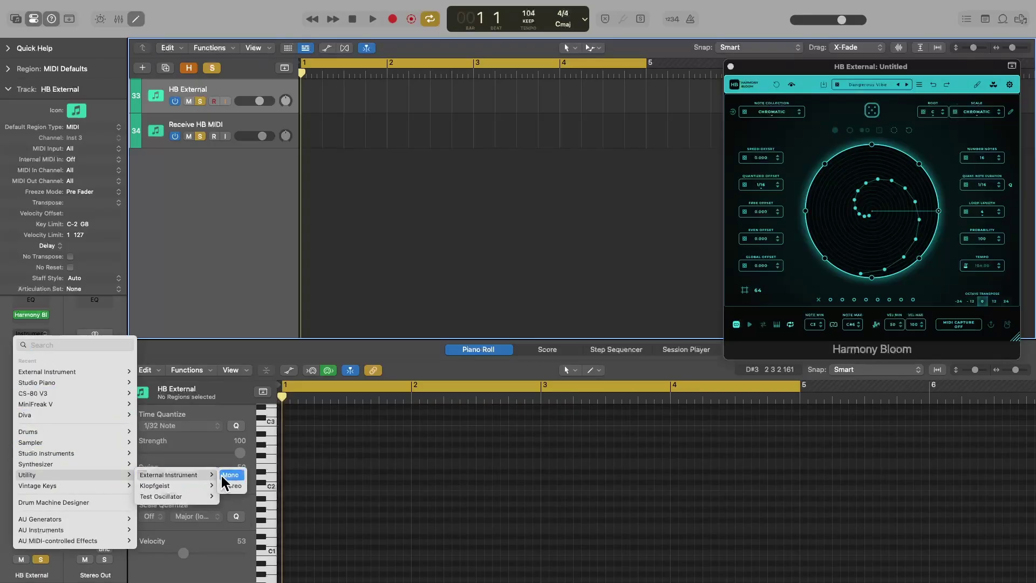
left_click(232, 485)
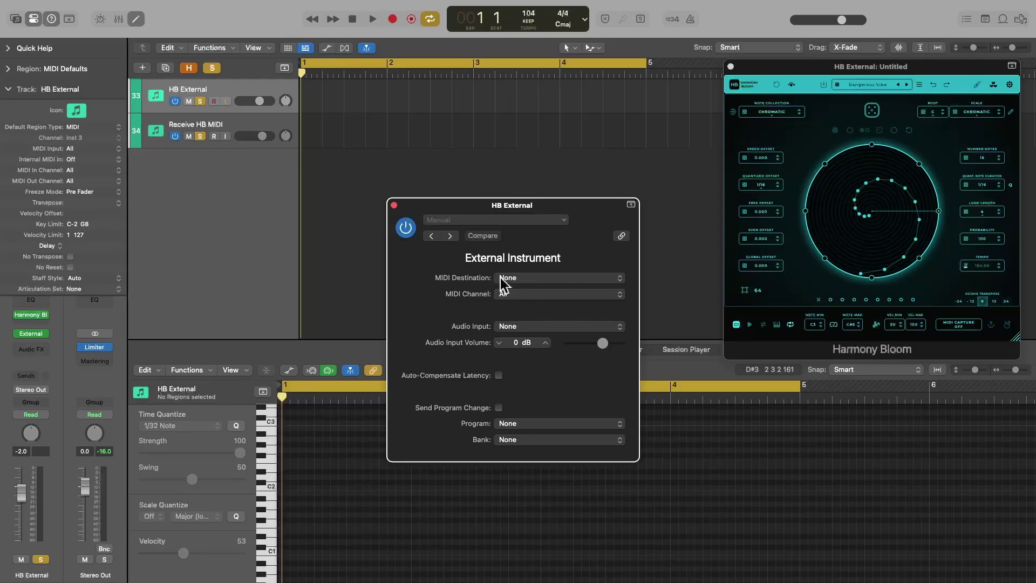
left_click(394, 205)
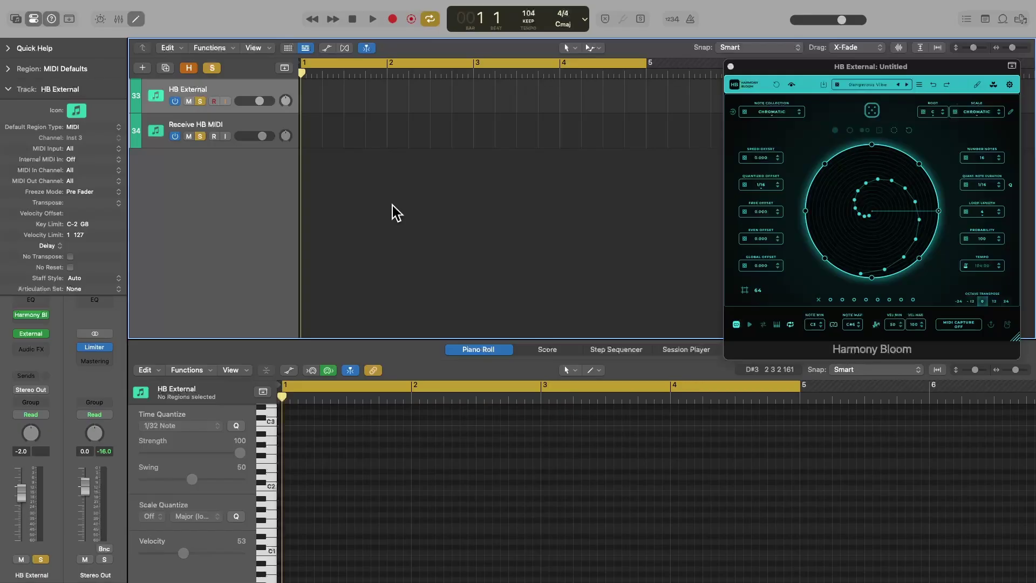
Set Receive HB MIDI's Internal MIDI In to Instrument Input 33 HB External and record-arm it
left_click(252, 128)
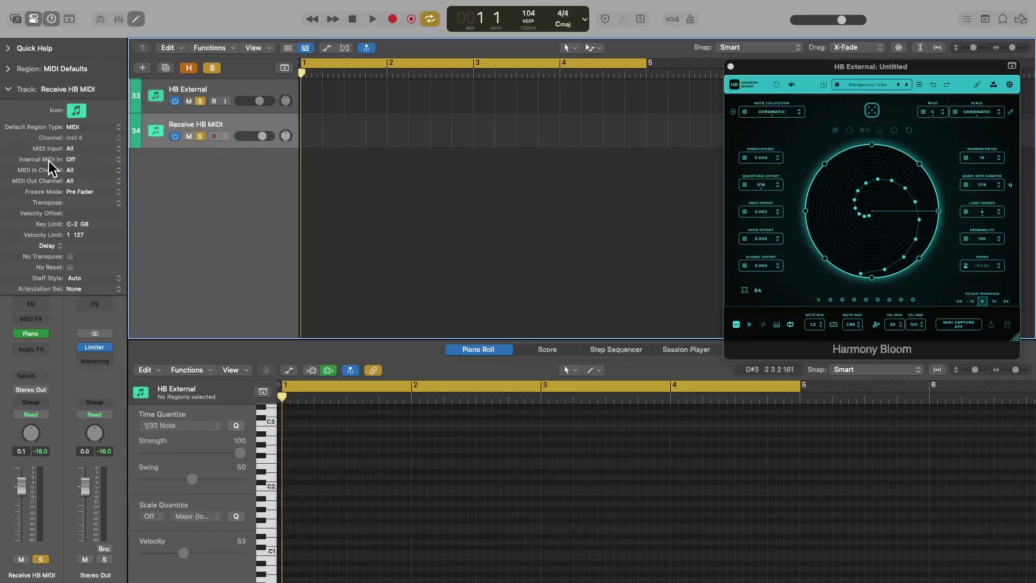
left_click(118, 160)
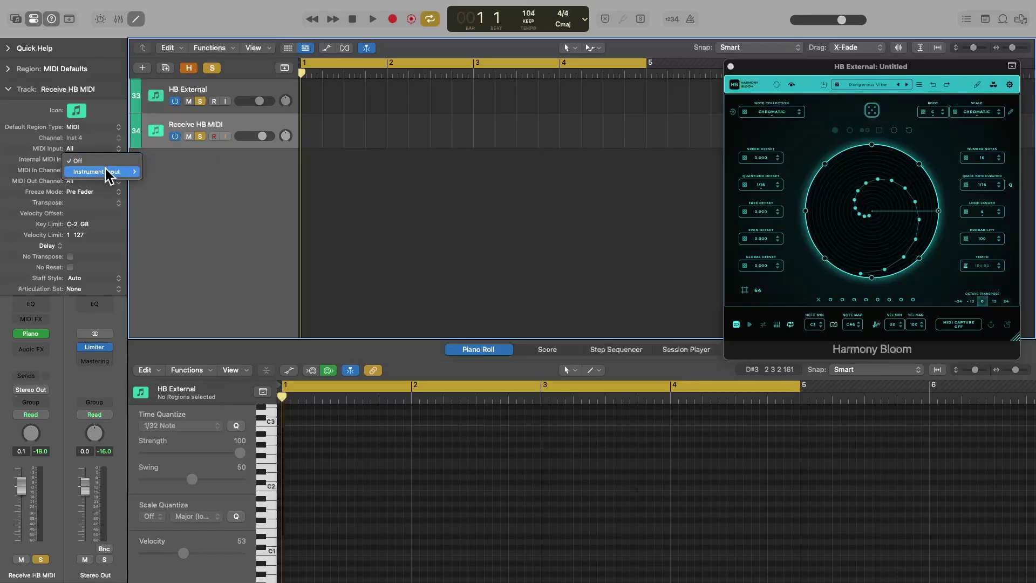
mouse_move(106, 173)
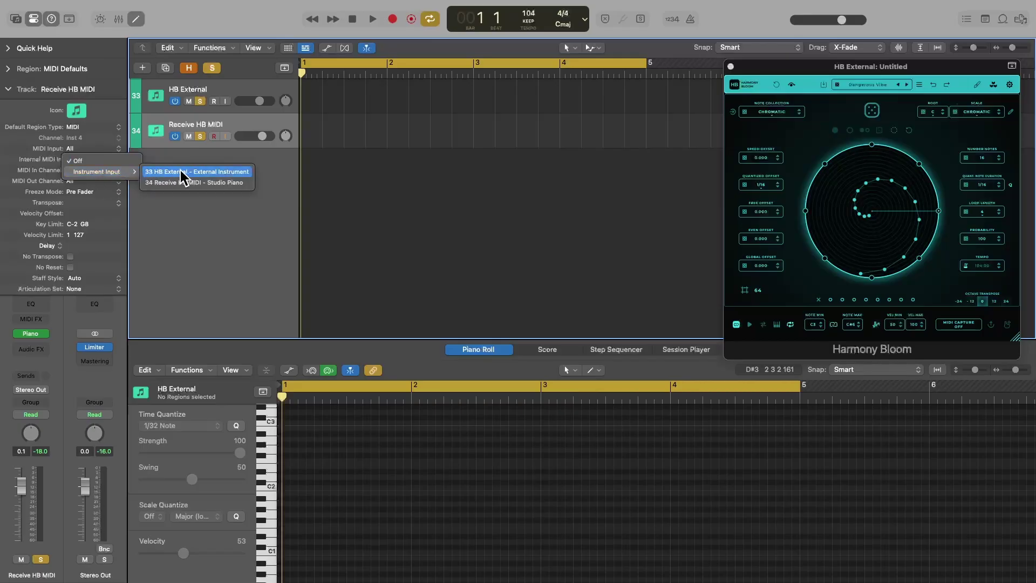
left_click(241, 171)
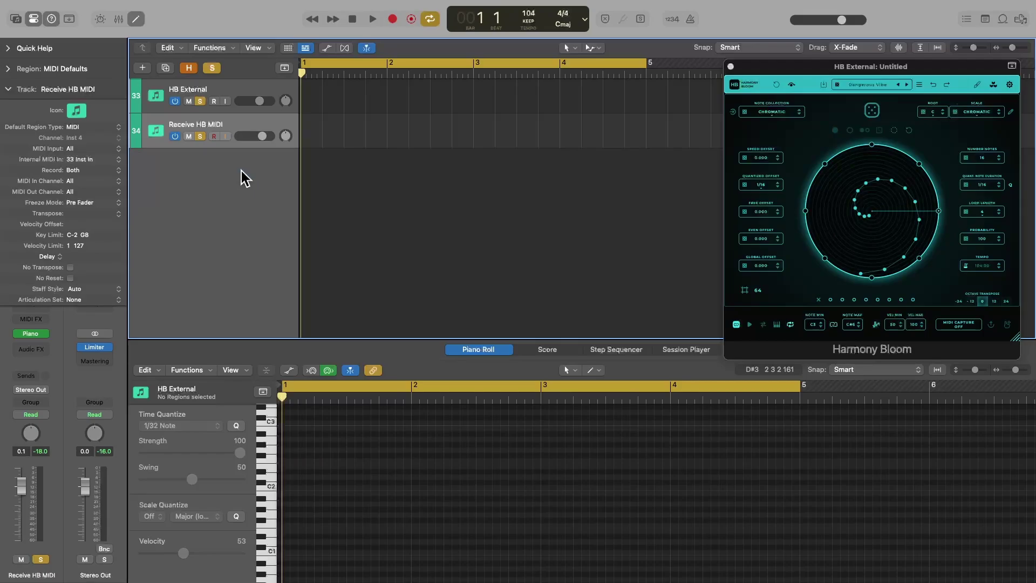
left_click(214, 136)
Record one pass of HB External's chromatic notes onto Receive HB MIDI
left_click(393, 20)
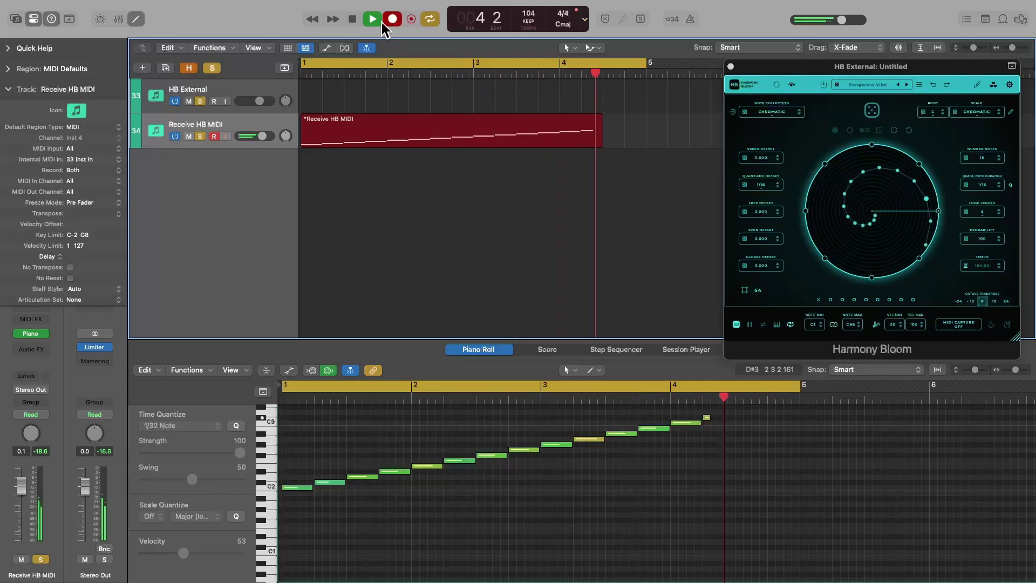
left_click(352, 19)
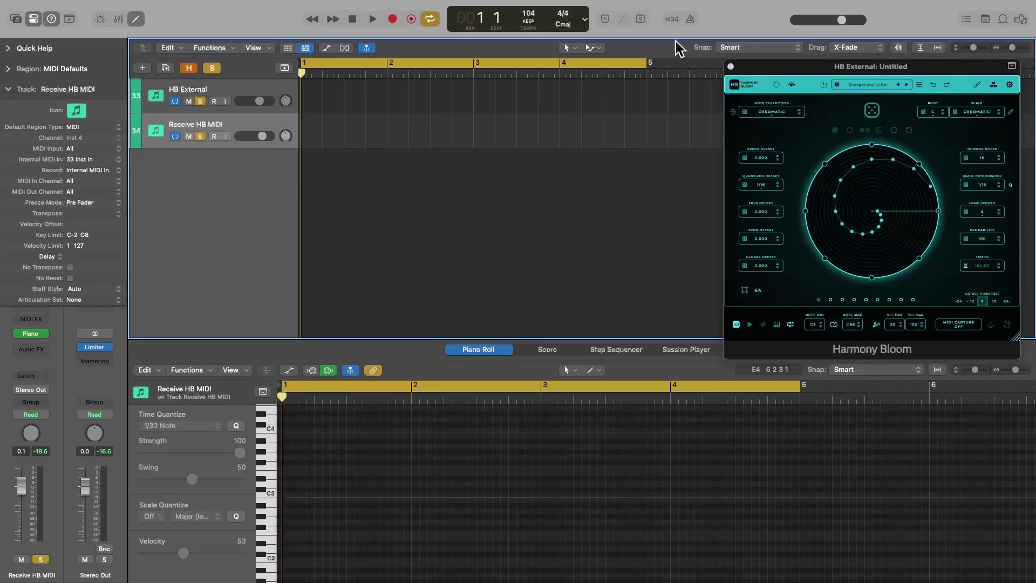
Turn on the 1234 count-in and record a new take onto Receive HB MIDI
left_click(672, 21)
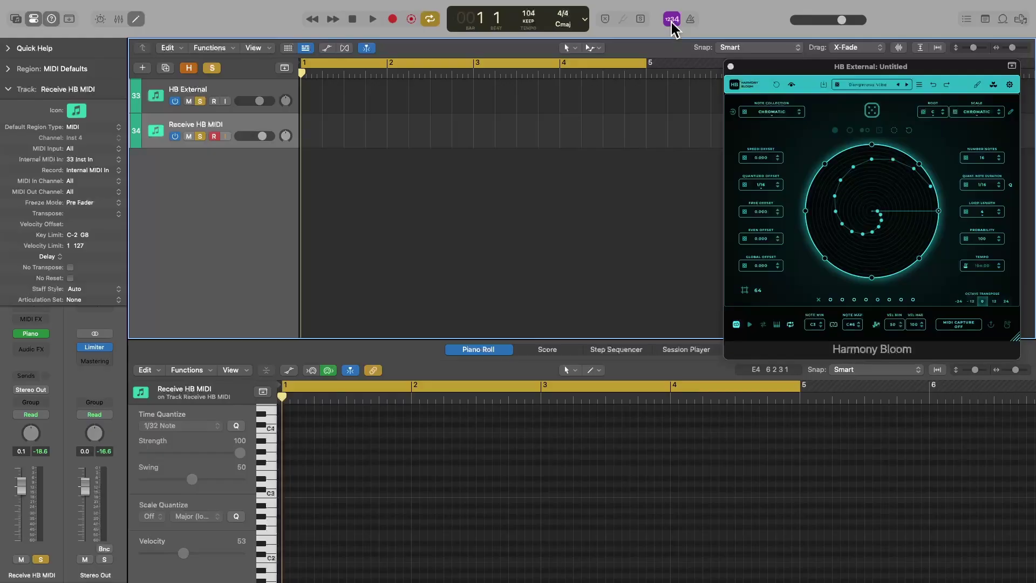
left_click(393, 20)
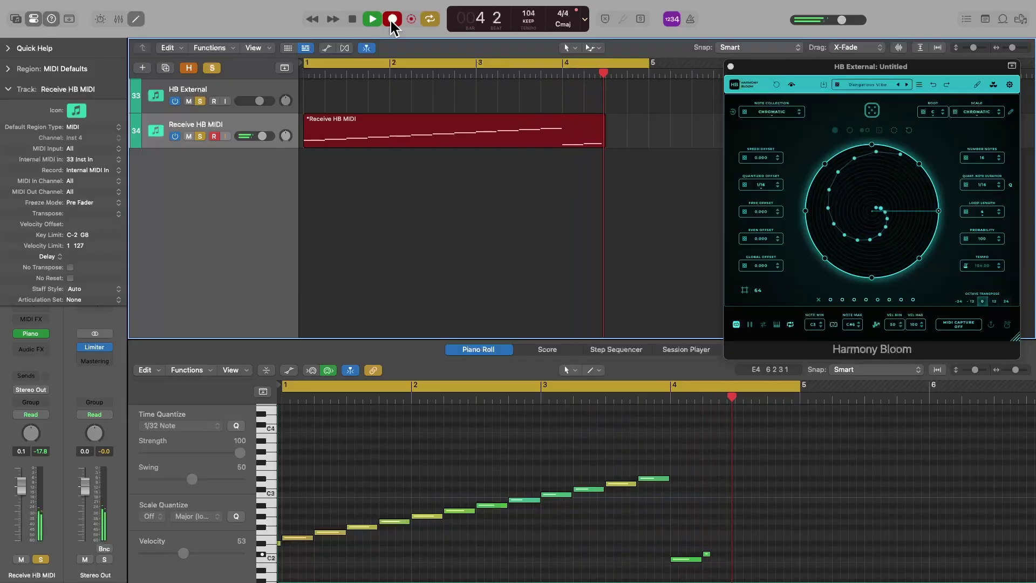
left_click(352, 20)
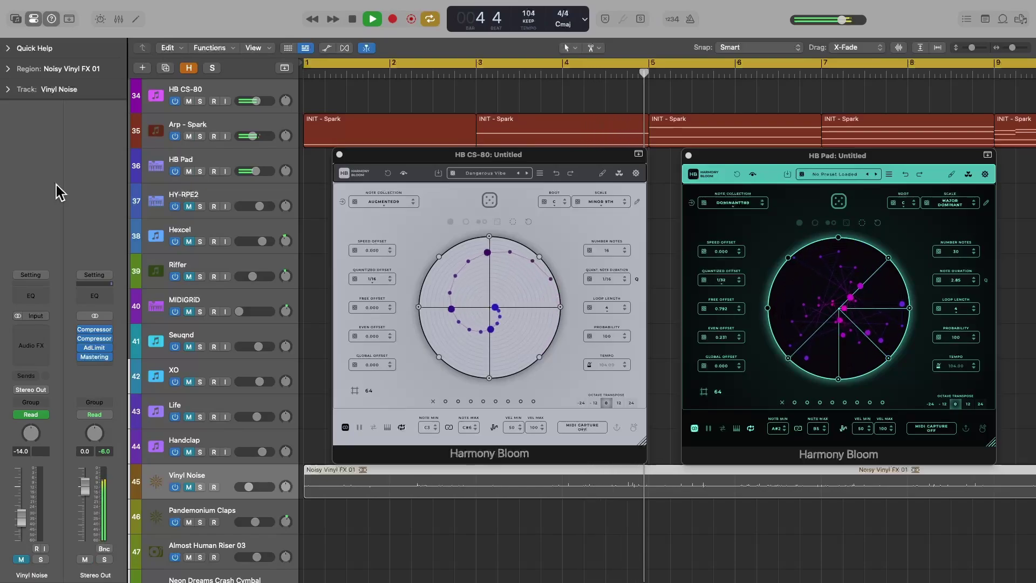
Unmute the Vinyl Noise track with Ctrl+M while the arrangement plays
key("ctrl+m")
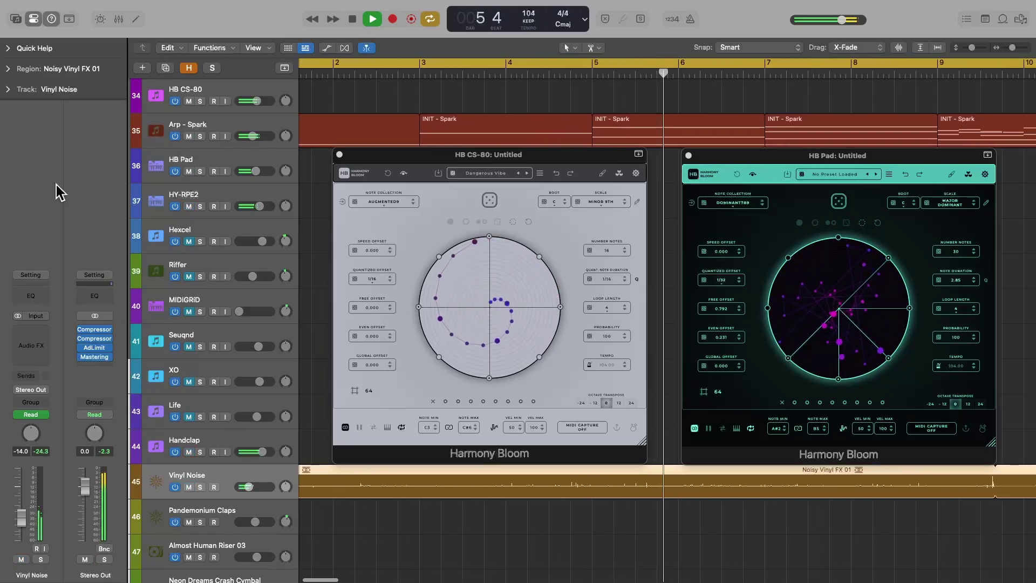